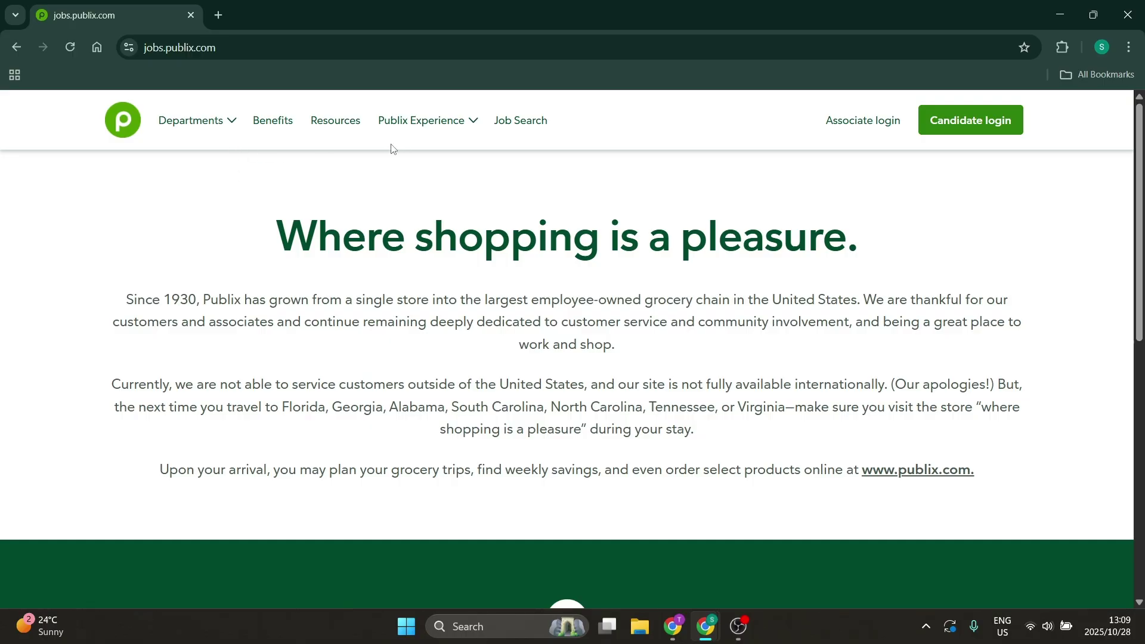
- Go to the candidate login job center and list all current openings
left_click(963, 127)
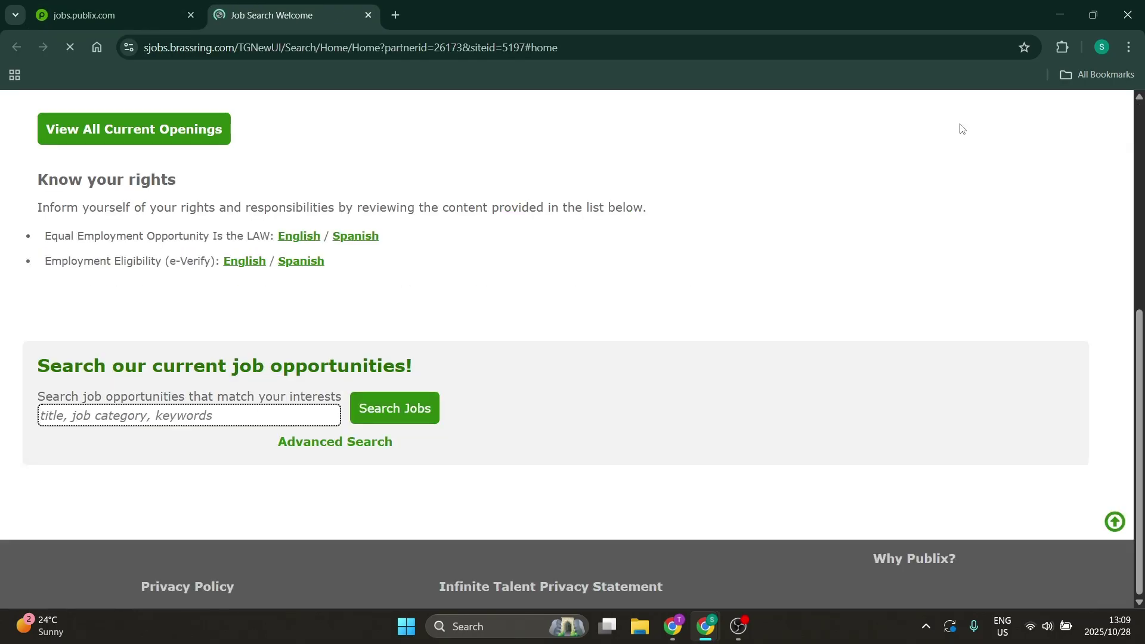
scroll(439, 268, "up", 5)
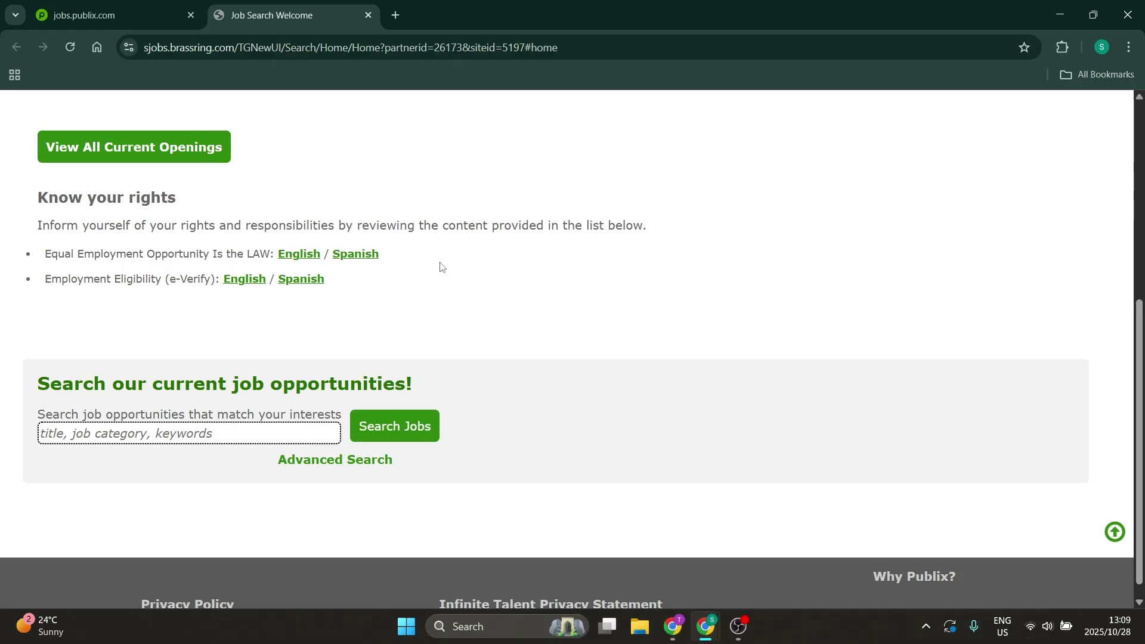
scroll(439, 268, "up", 2)
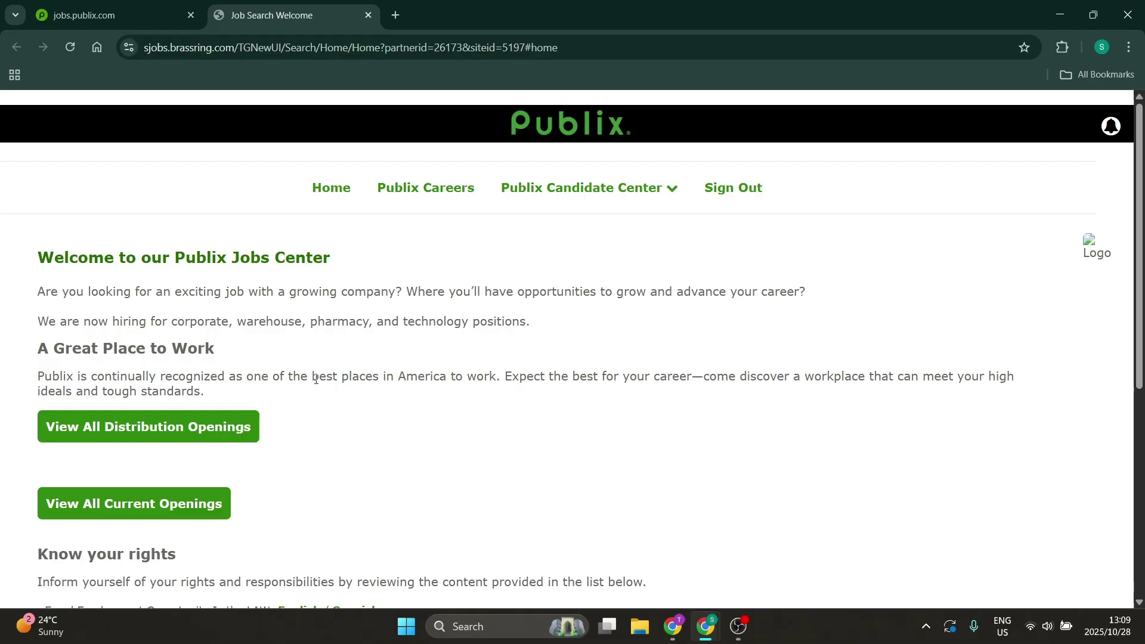
scroll(294, 414, "down", 2)
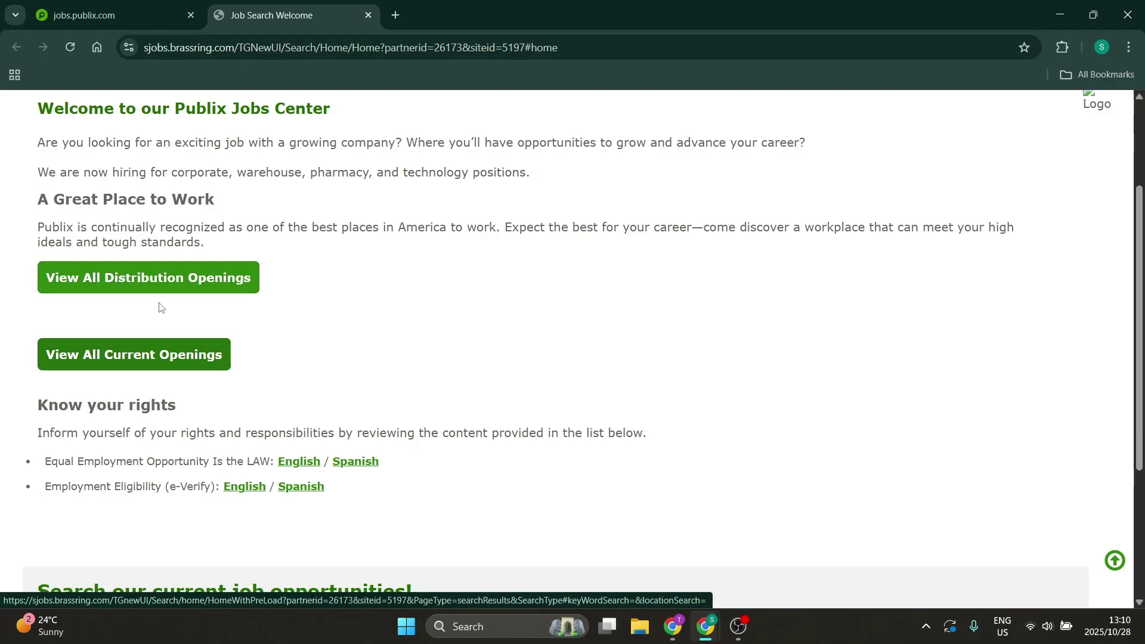
left_click(143, 363)
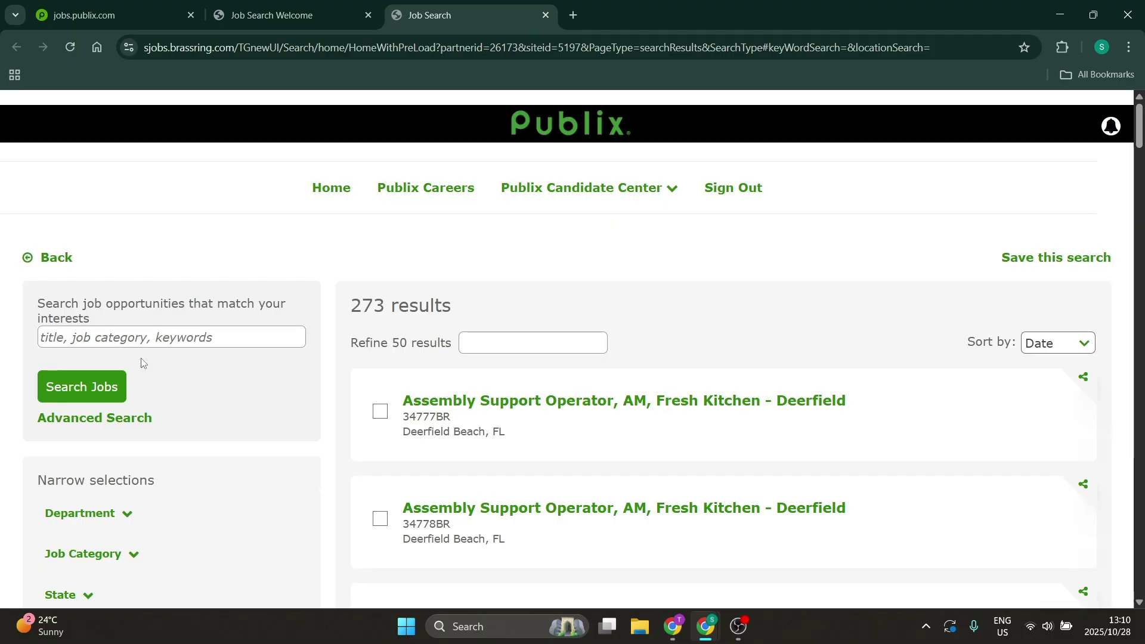
- Open the first Assembly Support Operator listing (34777BR) and review its description and required qualifications
left_click(562, 405)
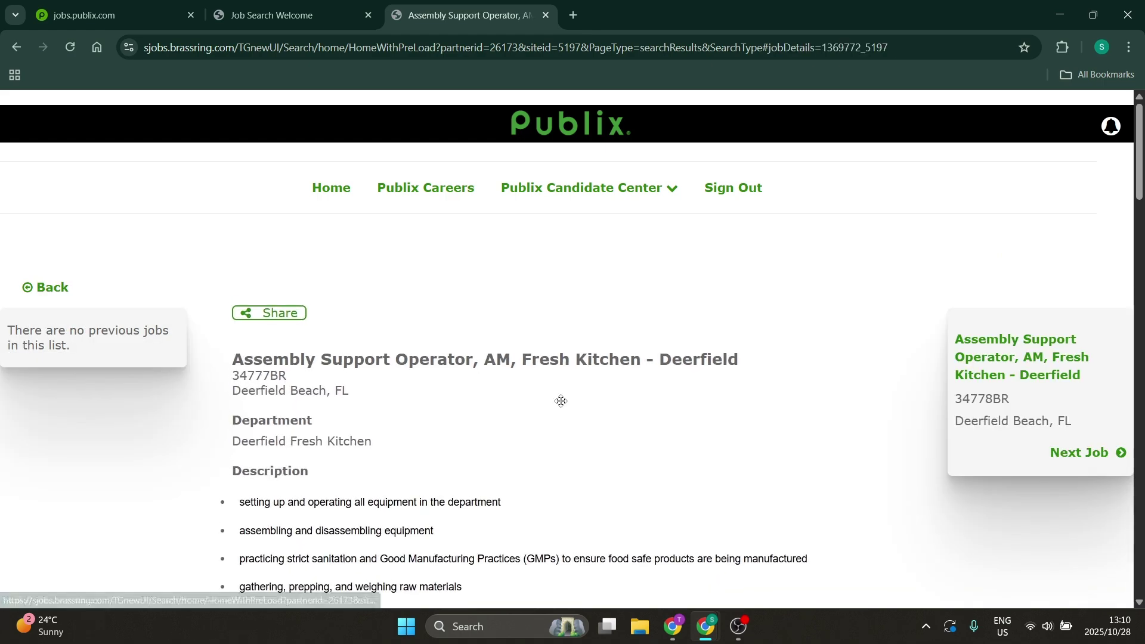
scroll(582, 418, "down", 2)
scroll(582, 418, "down", 6)
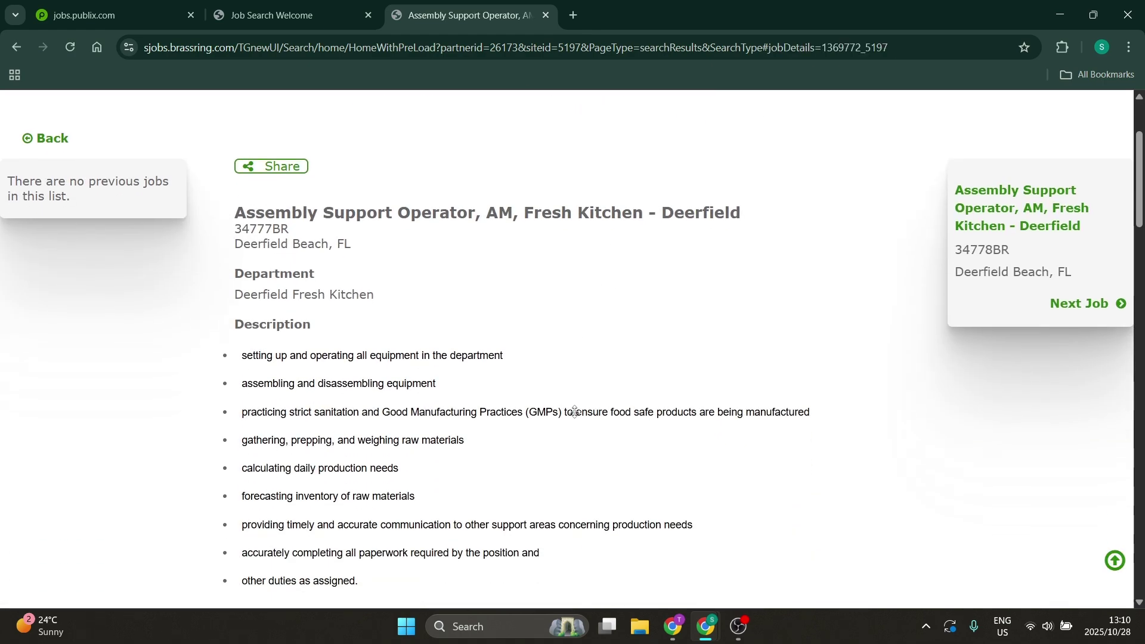
scroll(575, 411, "down", 6)
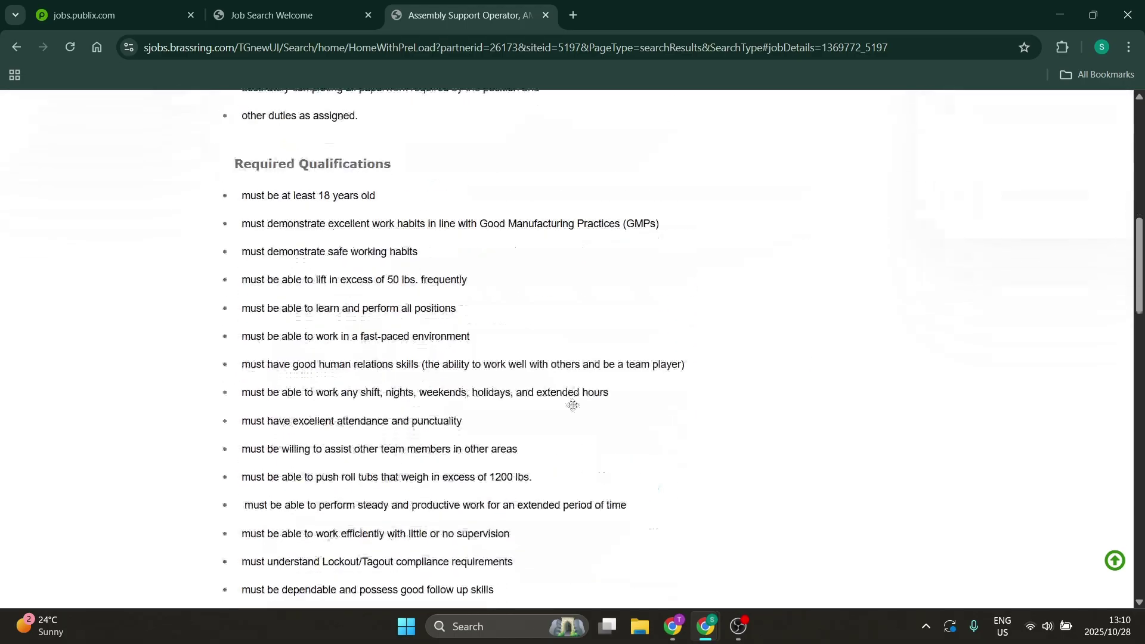
scroll(574, 409, "up", 11)
scroll(575, 406, "up", 2)
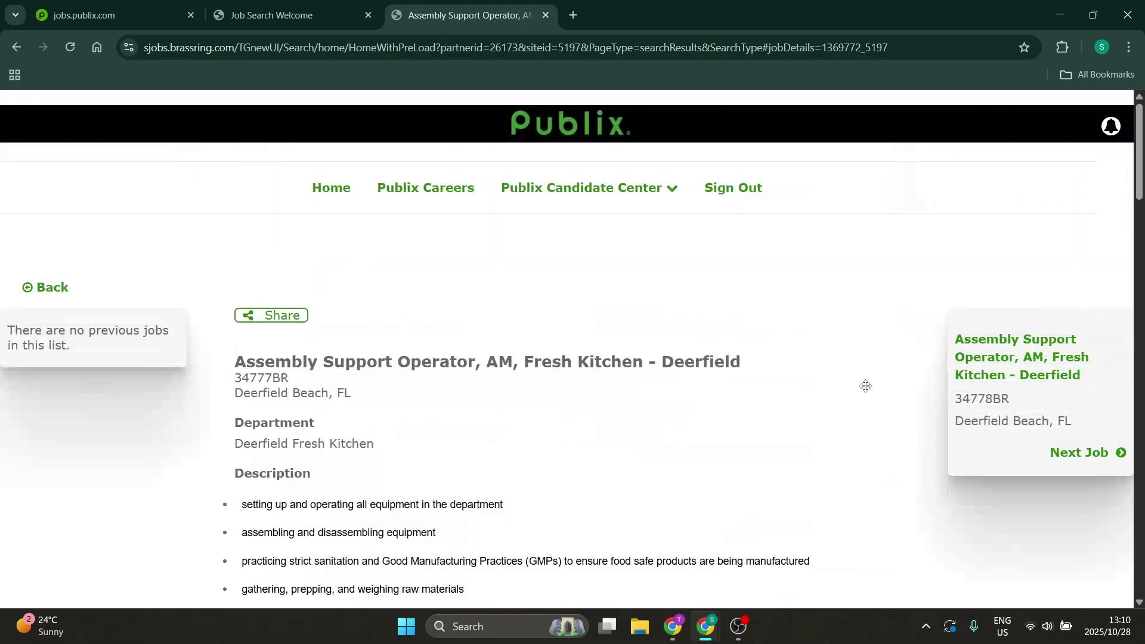
- View the next job posting in the list, then return to the search results
left_click(1070, 454)
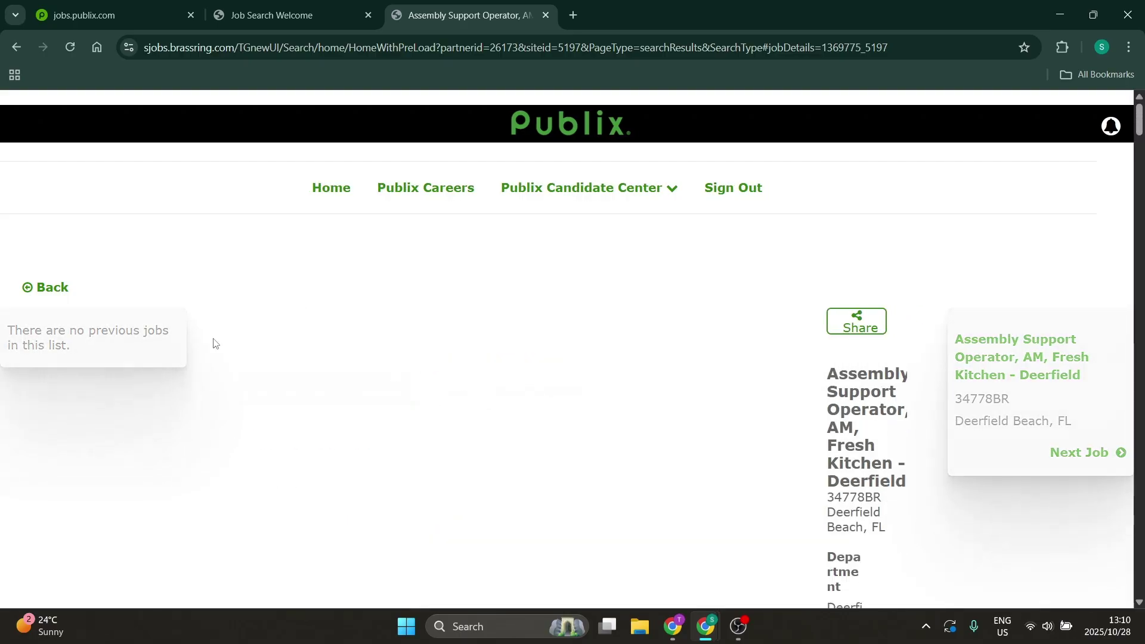
left_click(30, 292)
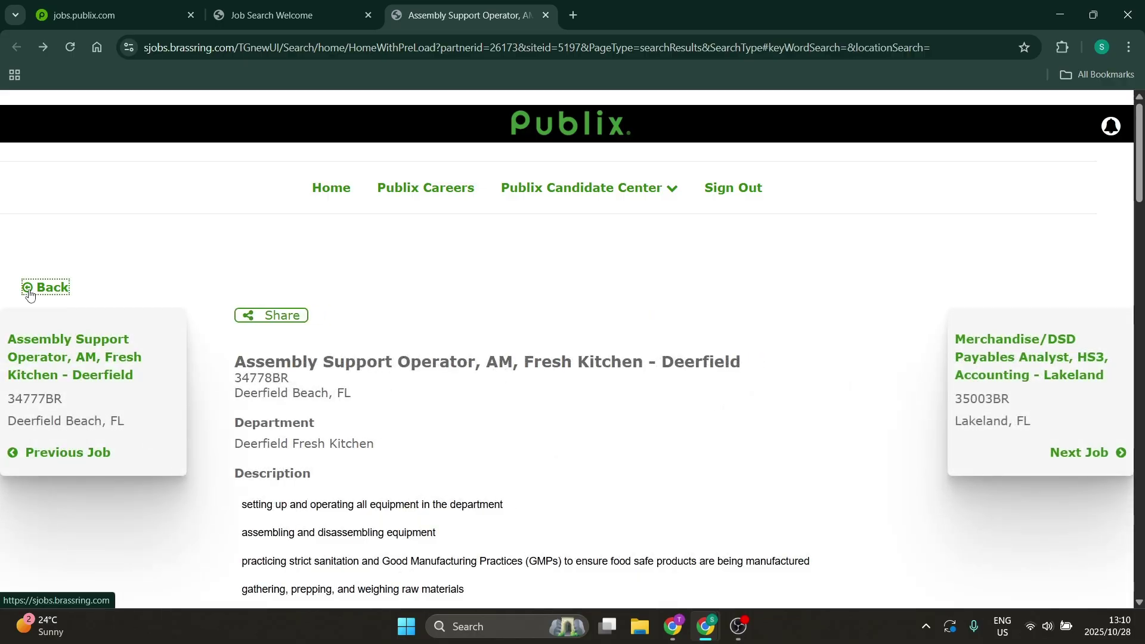
scroll(516, 350, "down", 2)
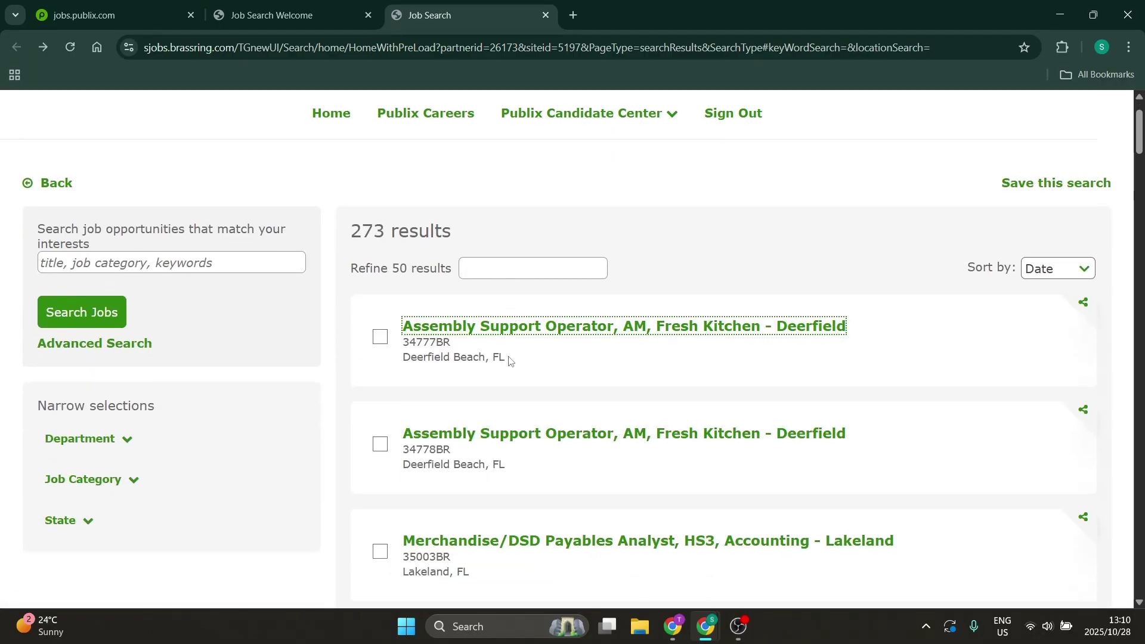
scroll(110, 298, "up", 1)
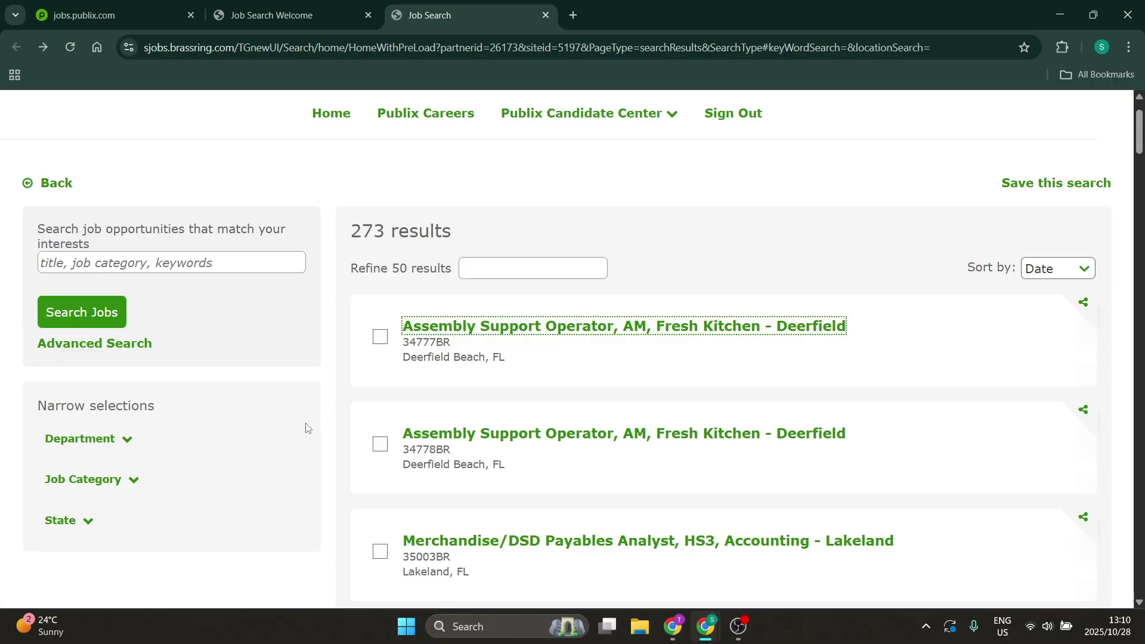
- Reopen the Assembly Support Operator posting 34777BR and apply as an external applicant
left_click(505, 331)
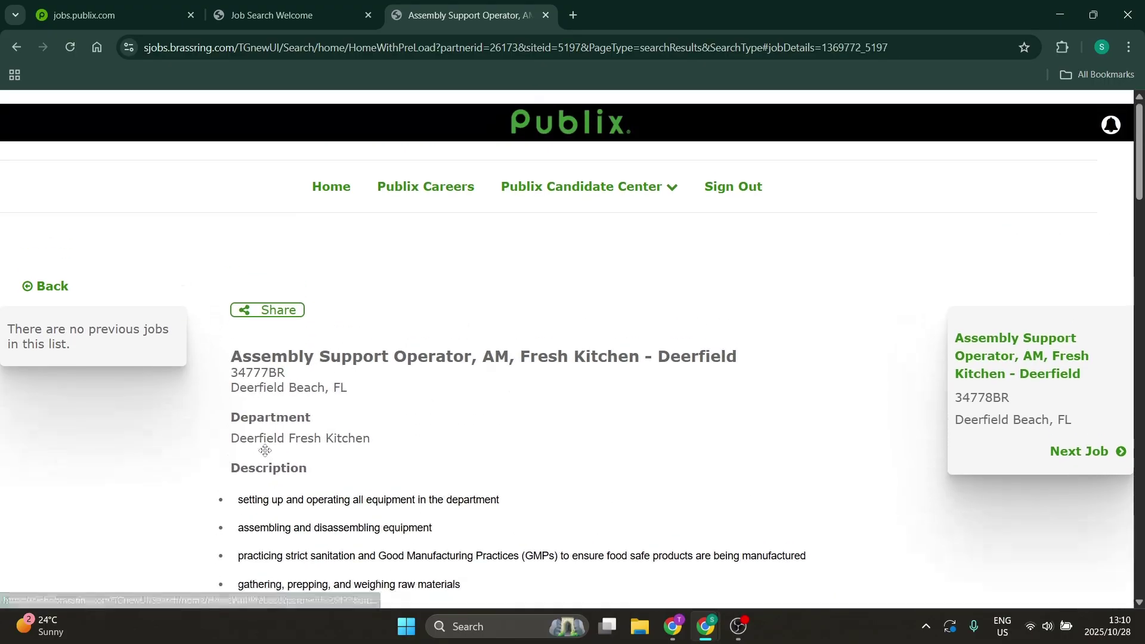
scroll(599, 373, "down", 10)
scroll(604, 367, "down", 10)
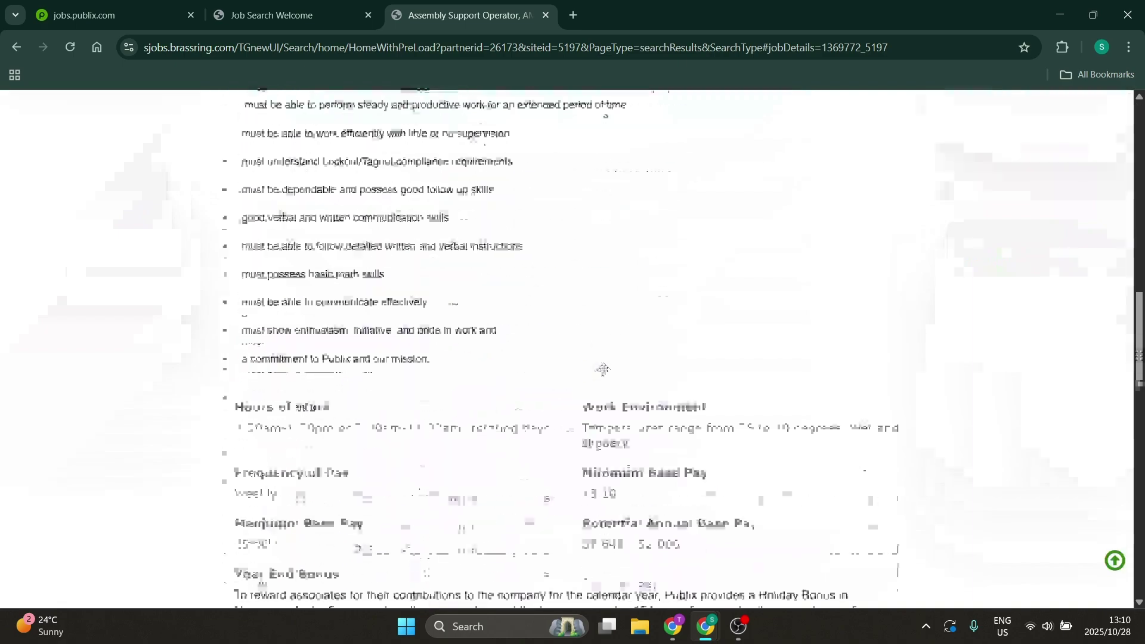
scroll(605, 365, "down", 12)
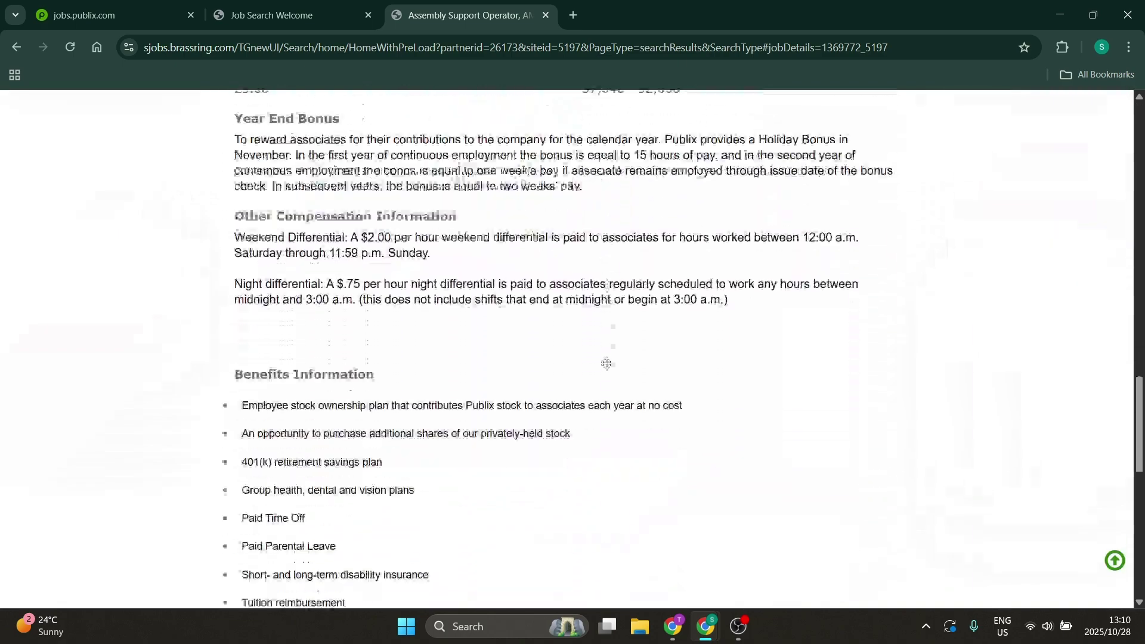
scroll(571, 345, "down", 2)
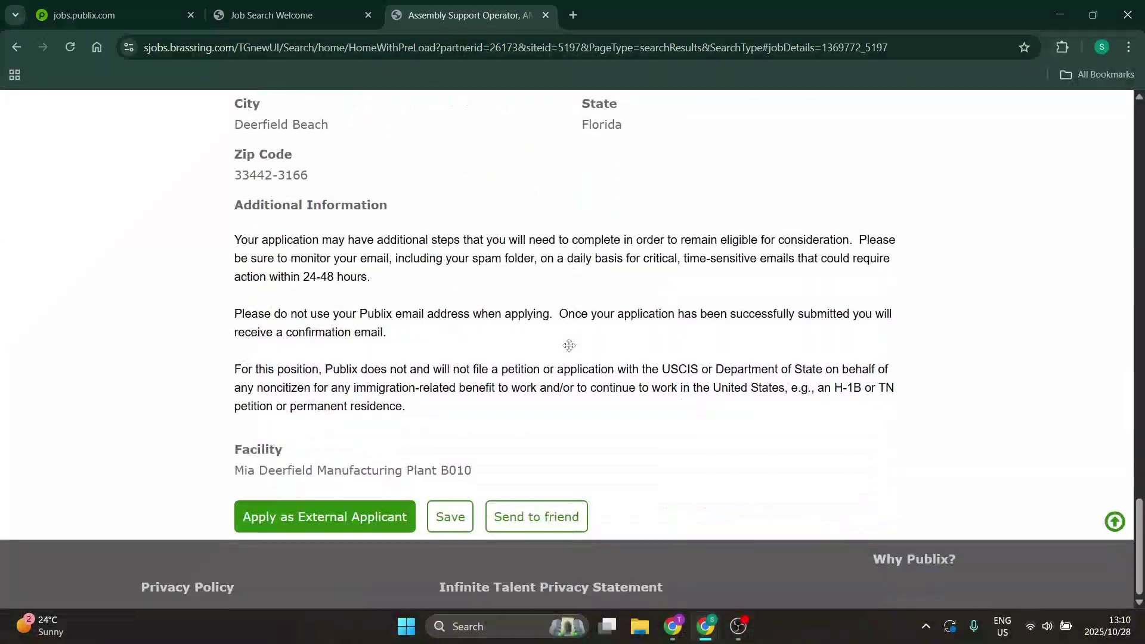
left_click(325, 524)
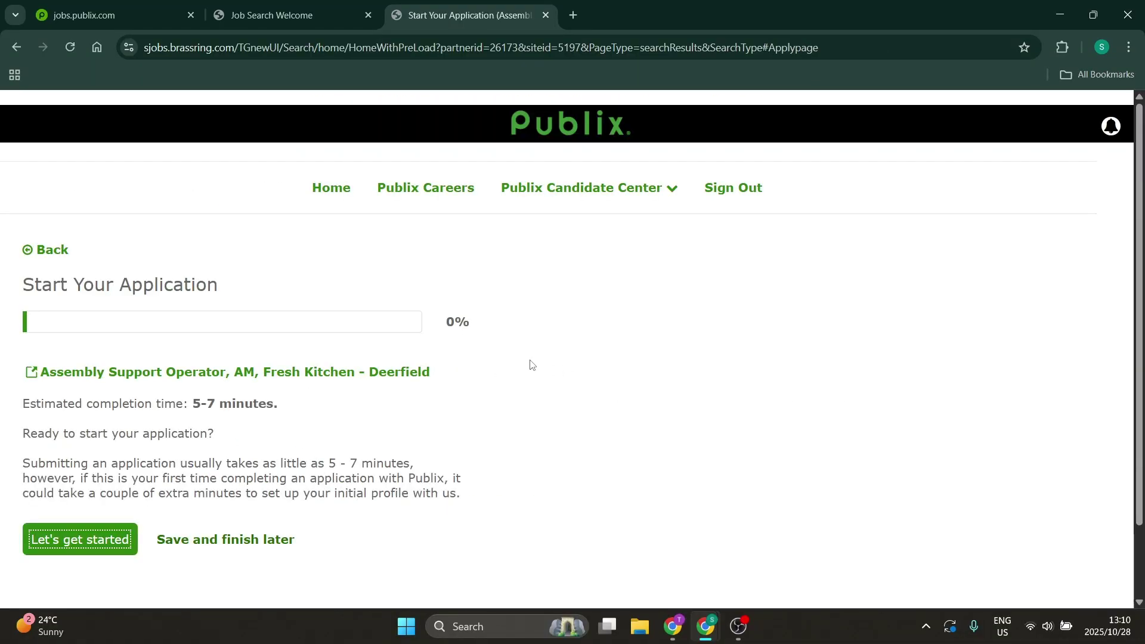
- Check the estimated completion time, start the application and continue past the Welcome page
left_click_drag(279, 410, 197, 409)
left_click(298, 405)
scroll(233, 451, "down", 2)
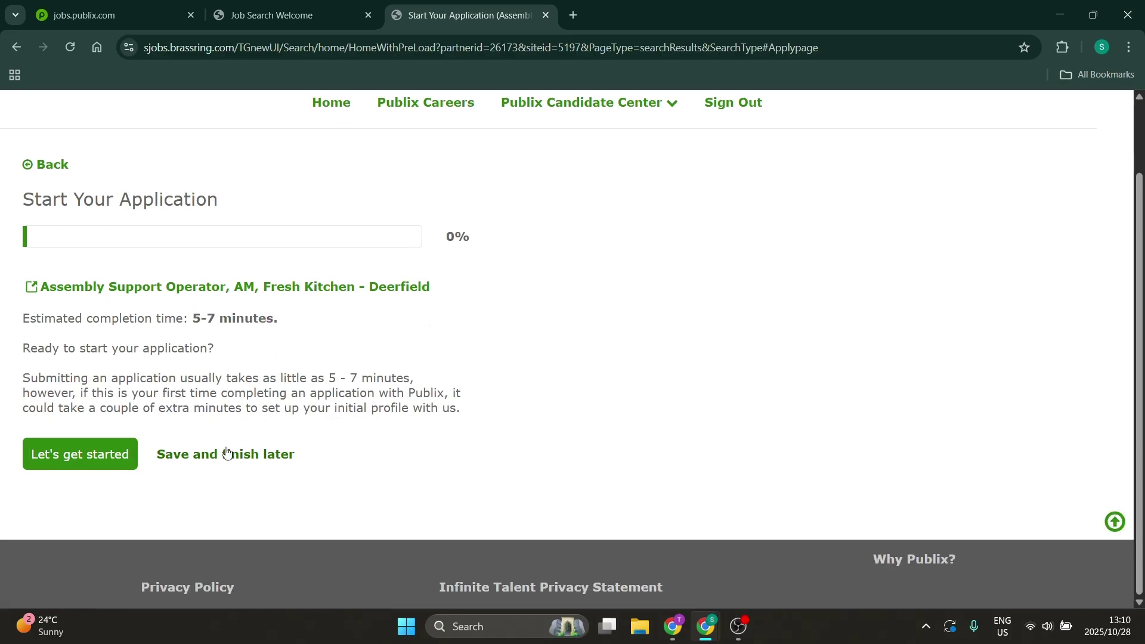
left_click(93, 457)
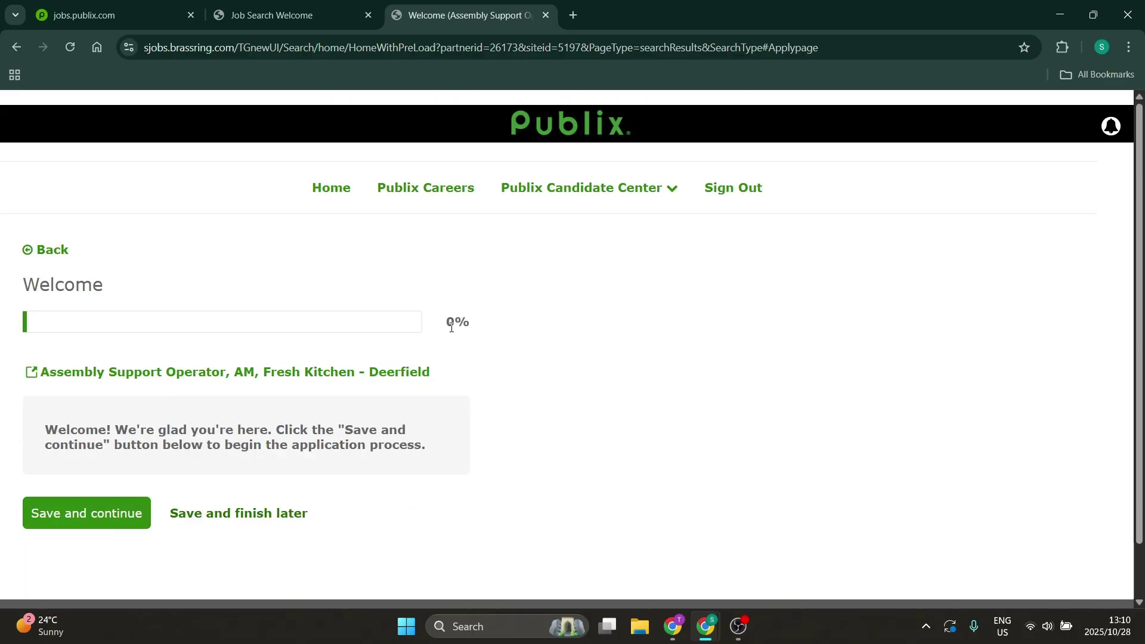
left_click(95, 518)
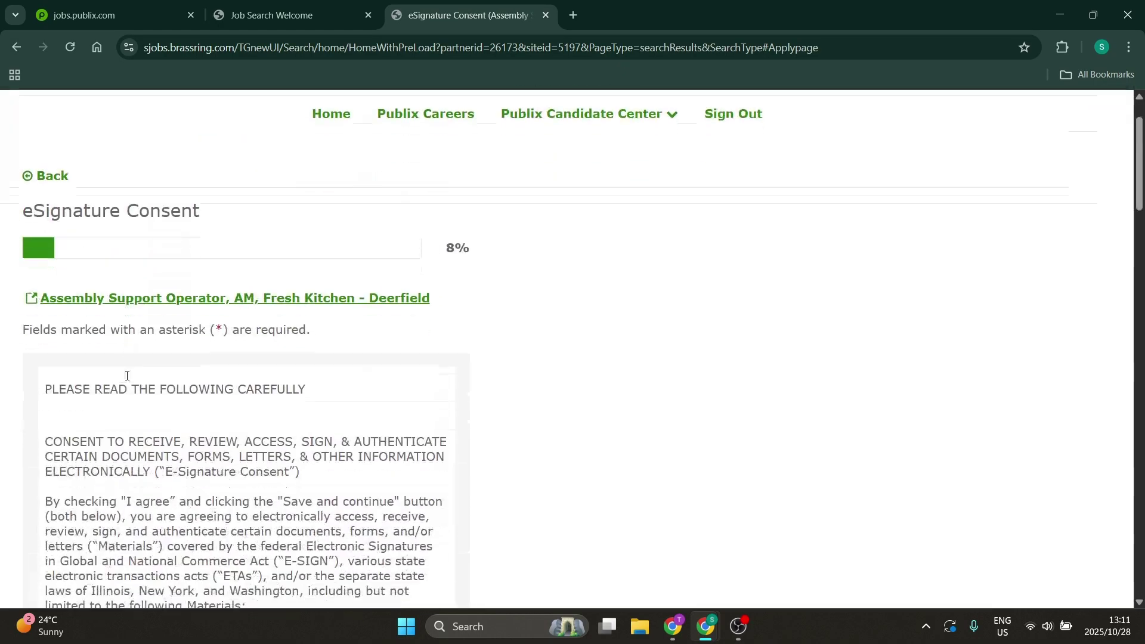
- Read through the eSignature Consent, agree to it, and save and continue
scroll(127, 321, "down", 4)
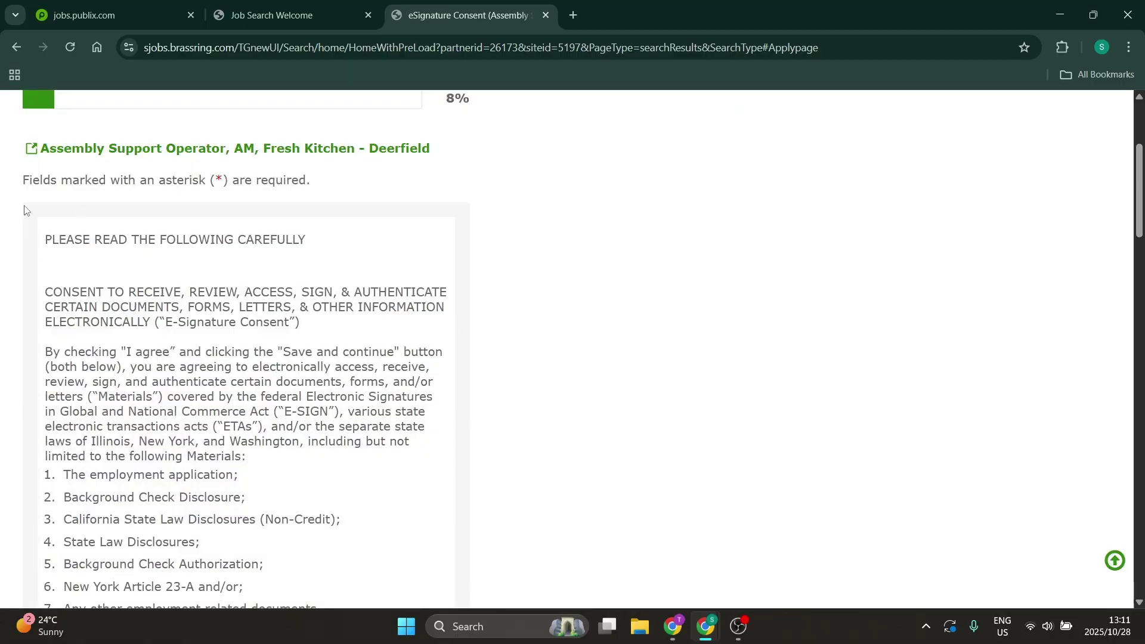
left_click_drag(22, 186, 326, 175)
left_click(327, 175)
scroll(248, 265, "down", 20)
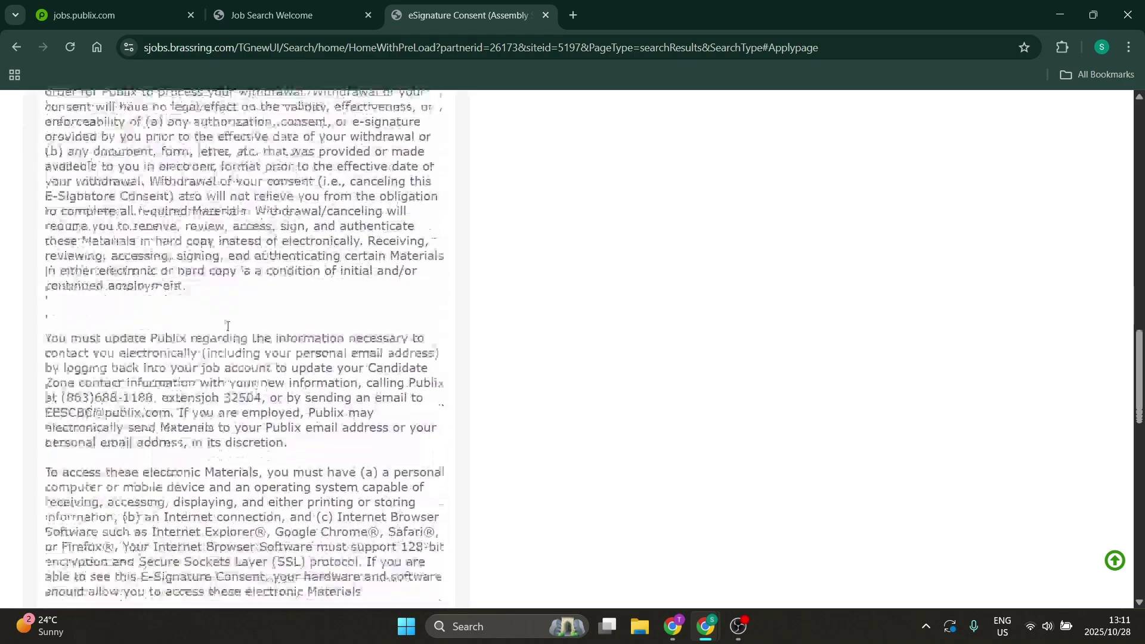
scroll(227, 325, "down", 15)
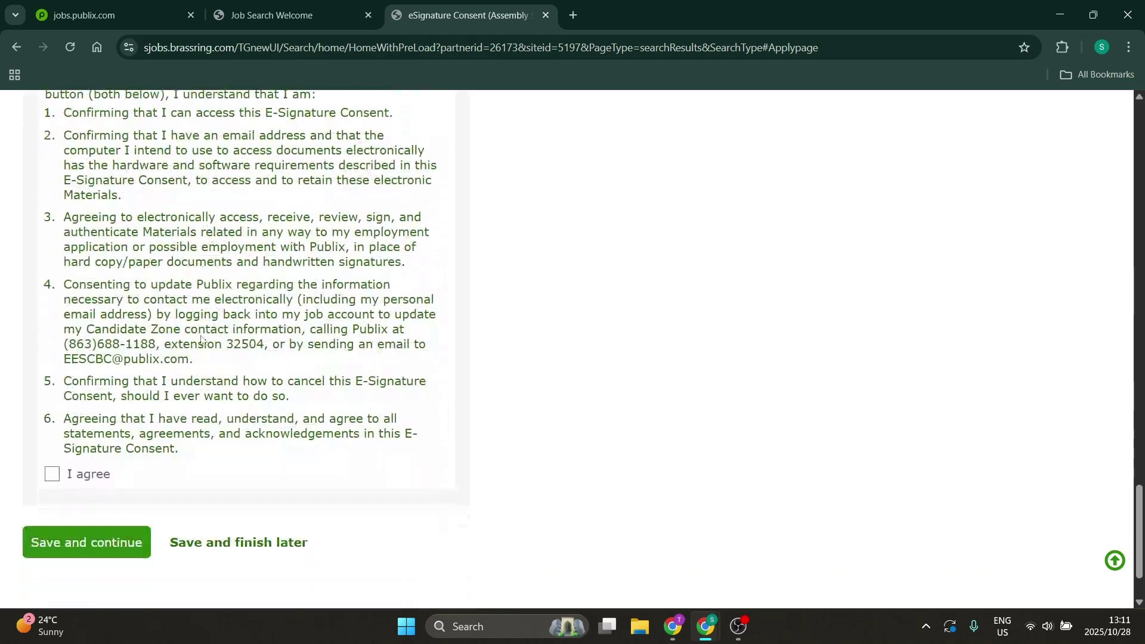
left_click(52, 386)
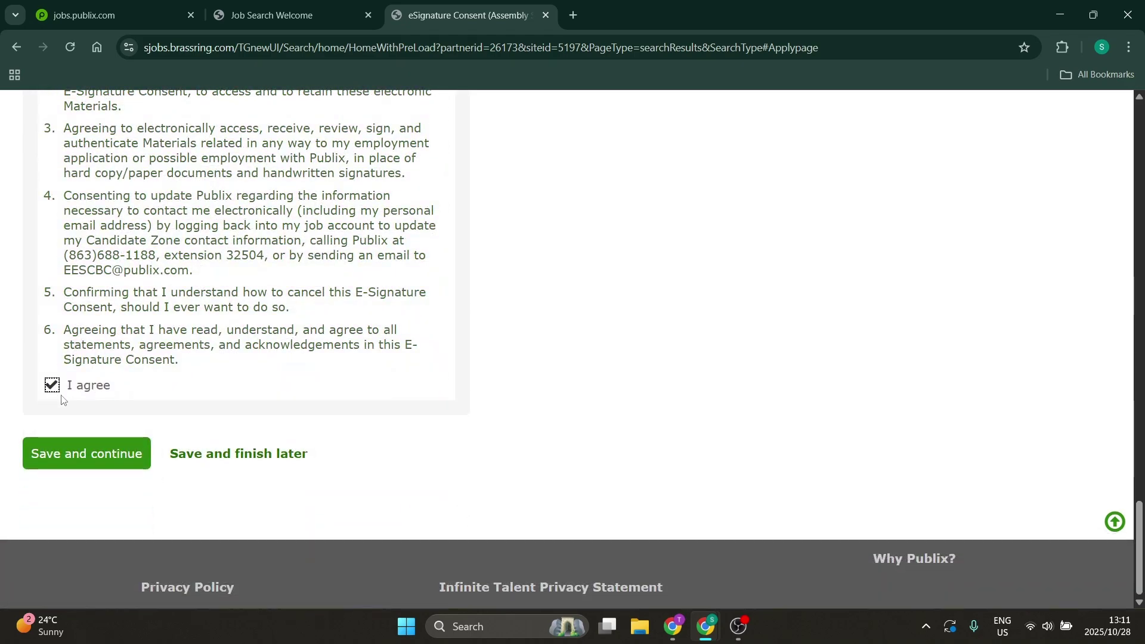
left_click(102, 453)
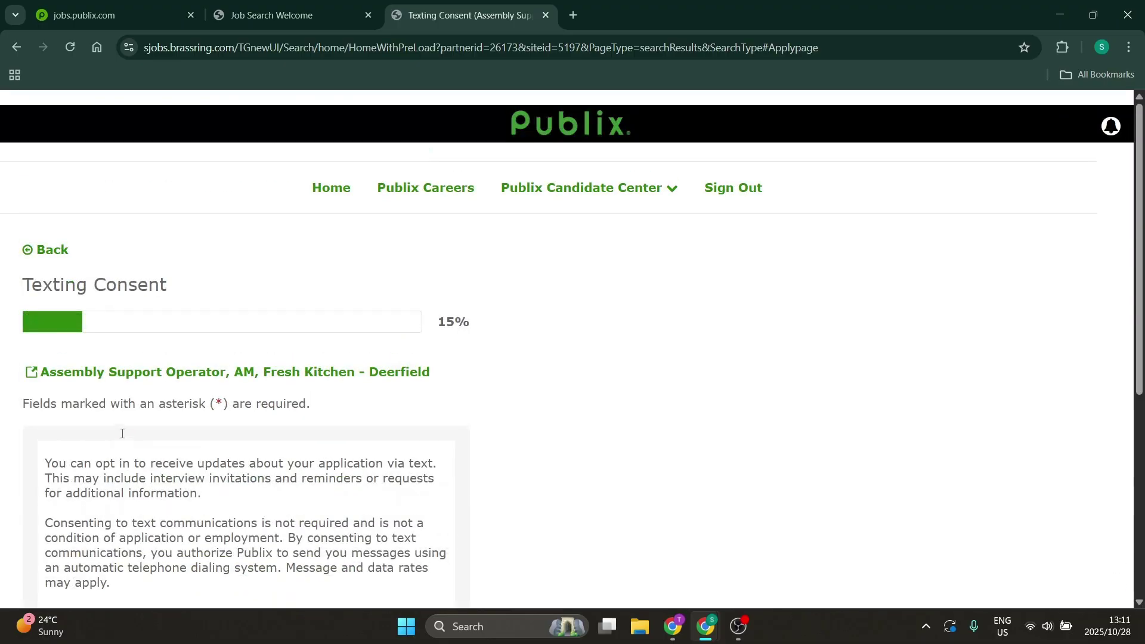
- Answer No to receiving text notifications about the application, then save and continue
scroll(123, 414, "down", 8)
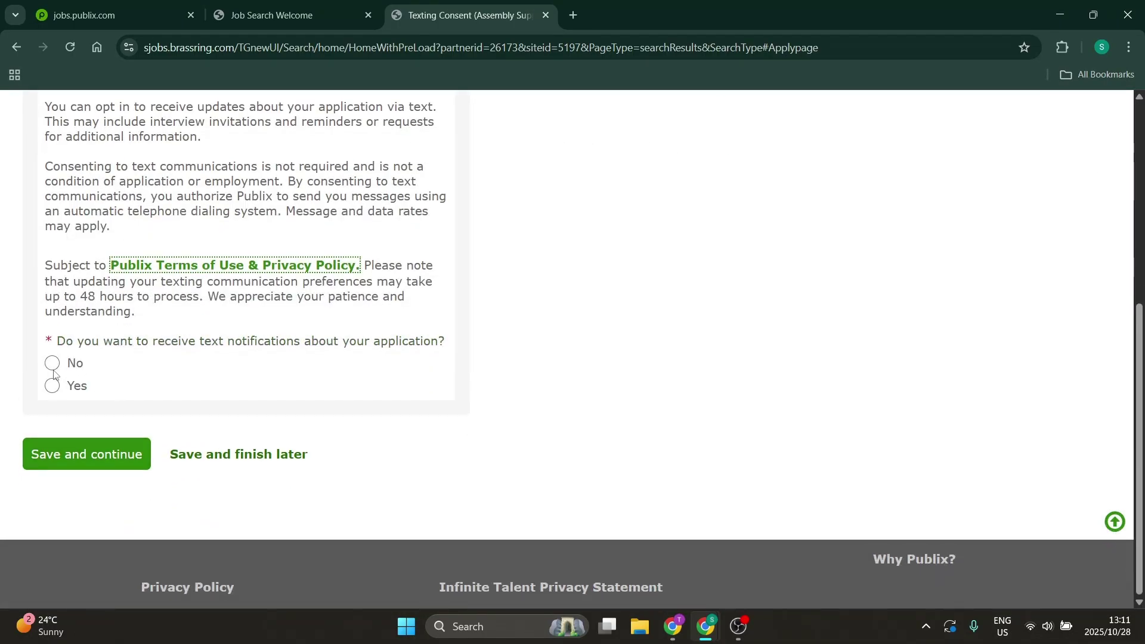
left_click(52, 365)
left_click(57, 505)
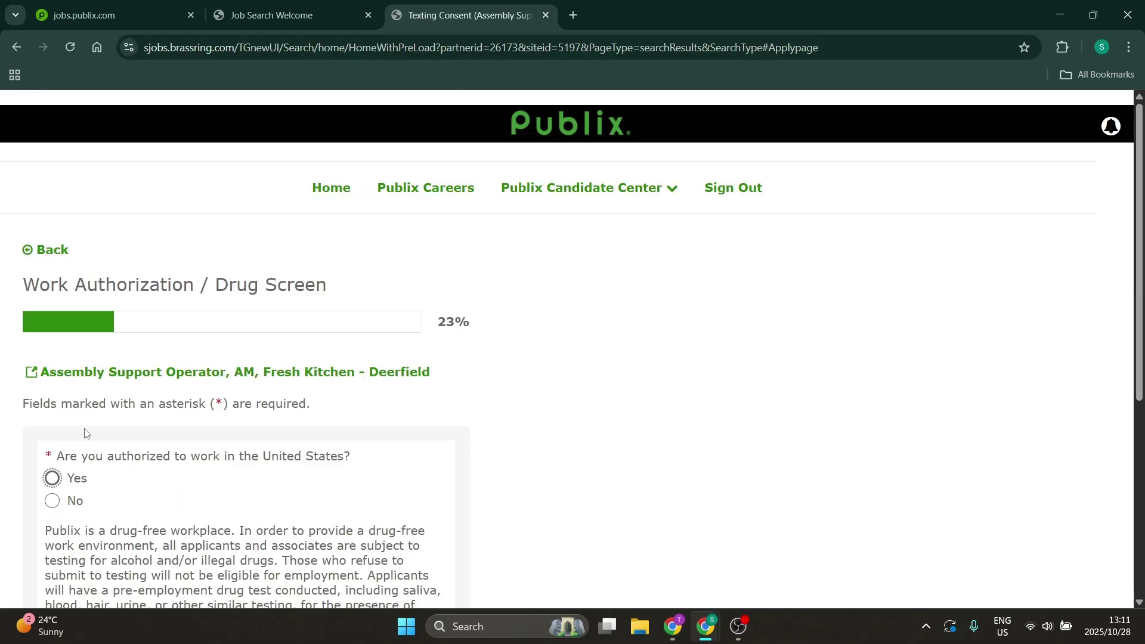
- Answer Yes to being authorized to work in the United States and to taking a drug test, then save and continue
scroll(94, 387, "down", 5)
scroll(52, 257, "up", 1)
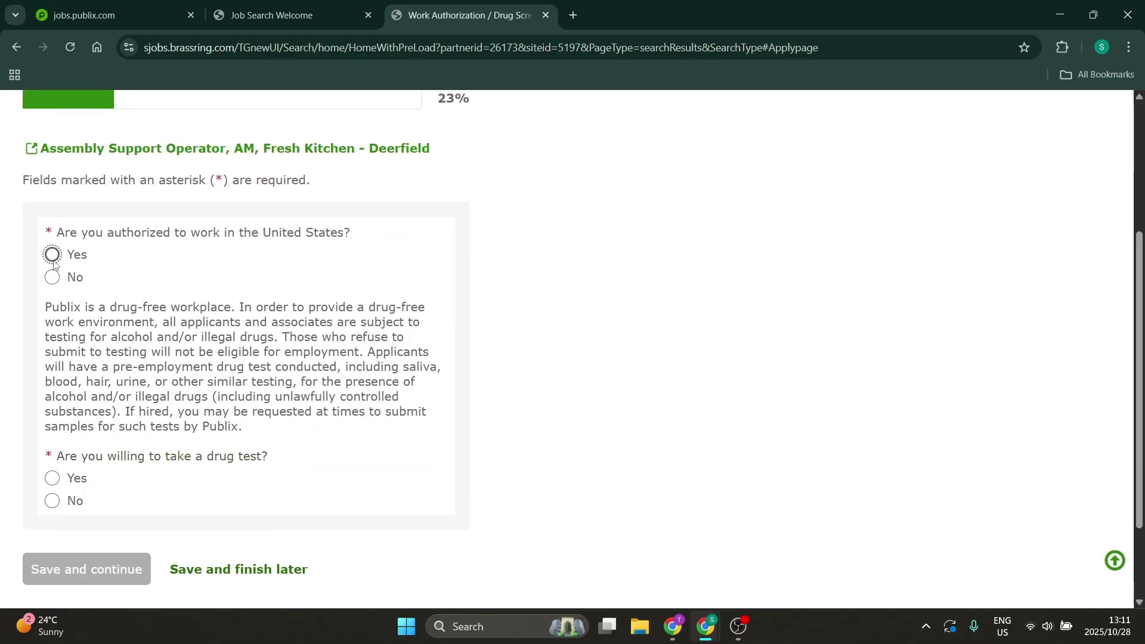
left_click(53, 260)
left_click(52, 478)
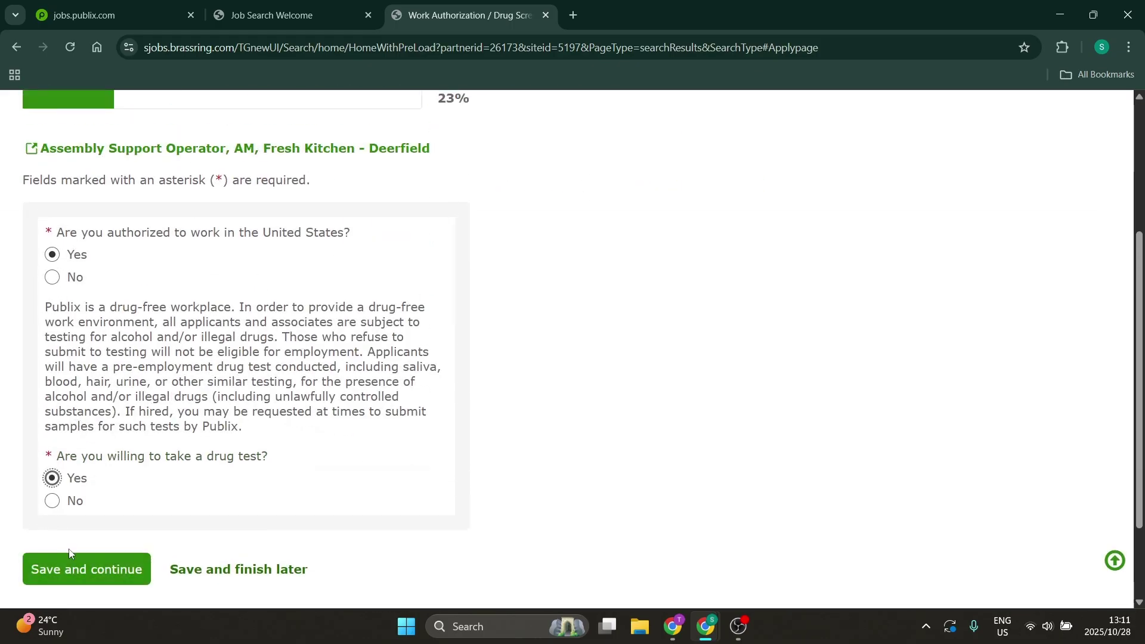
left_click(75, 567)
- Acknowledge the Non-Sponsorship Disclosure on the Important Notice page, then save and continue
scroll(120, 494, "down", 3)
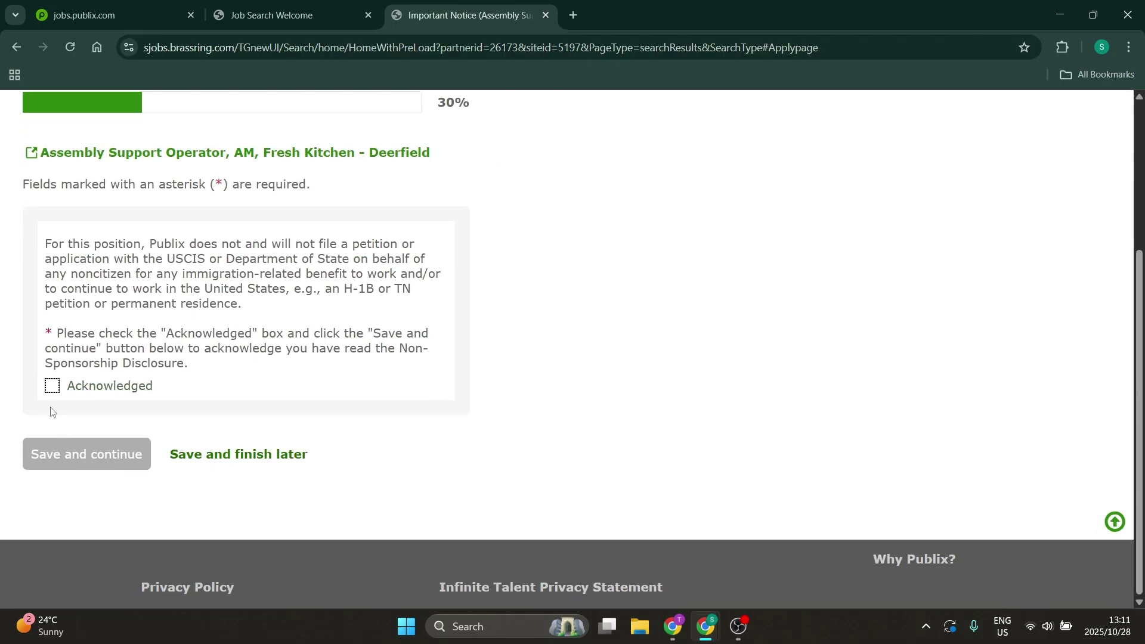
left_click(53, 389)
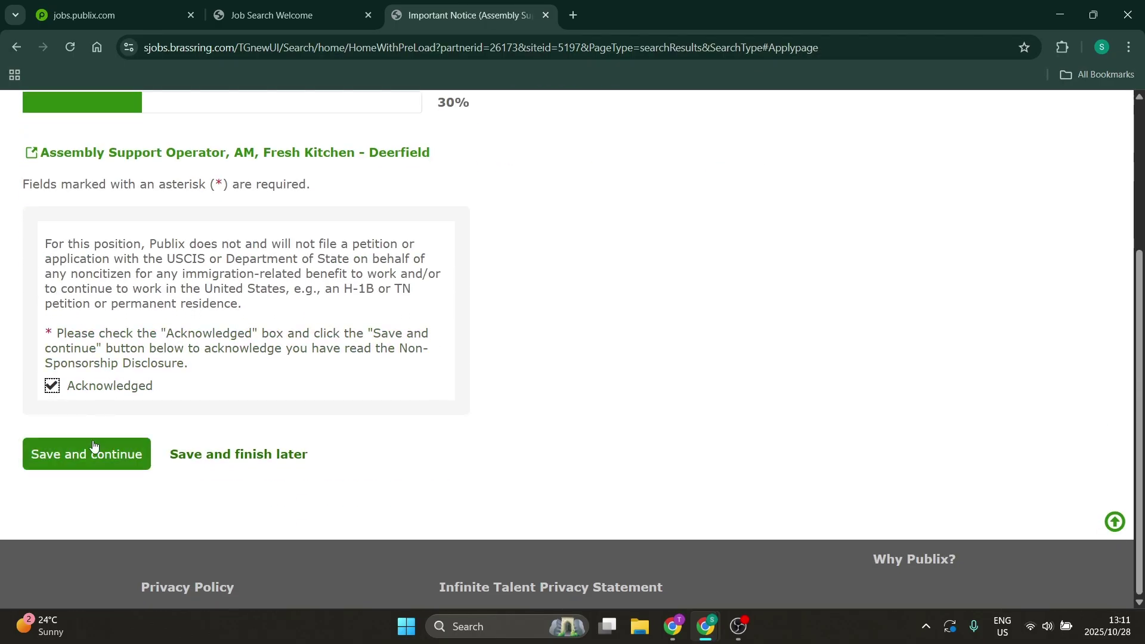
left_click(86, 452)
- Acknowledge the Background Check Disclosure, California State Law Disclosures and State Law Disclosures, saving and continuing after each page
left_click(68, 385)
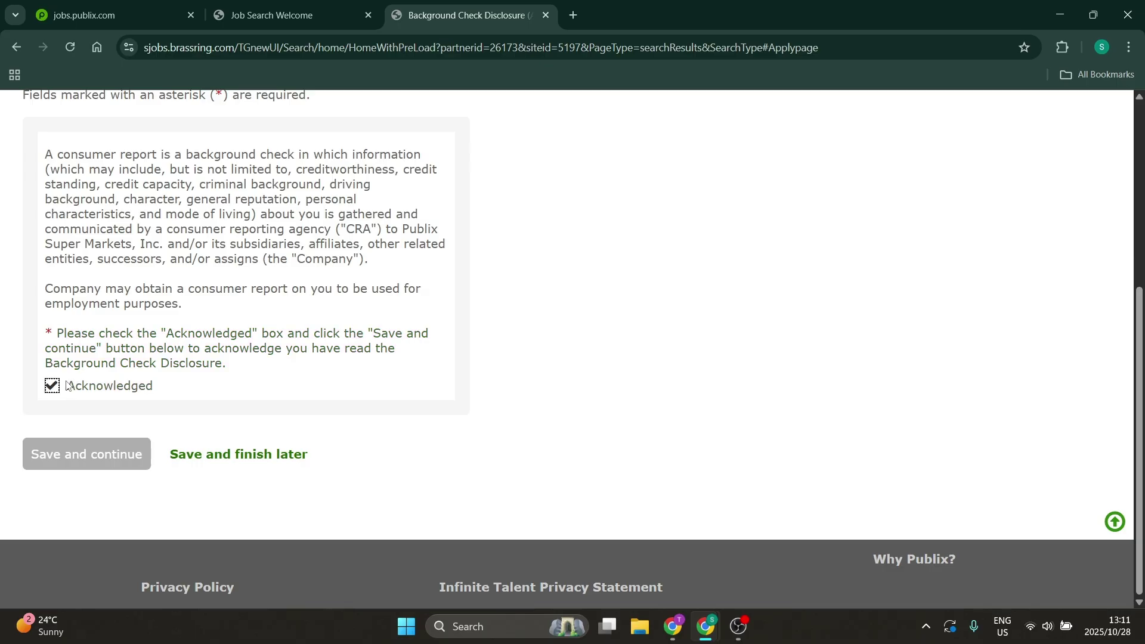
left_click(84, 454)
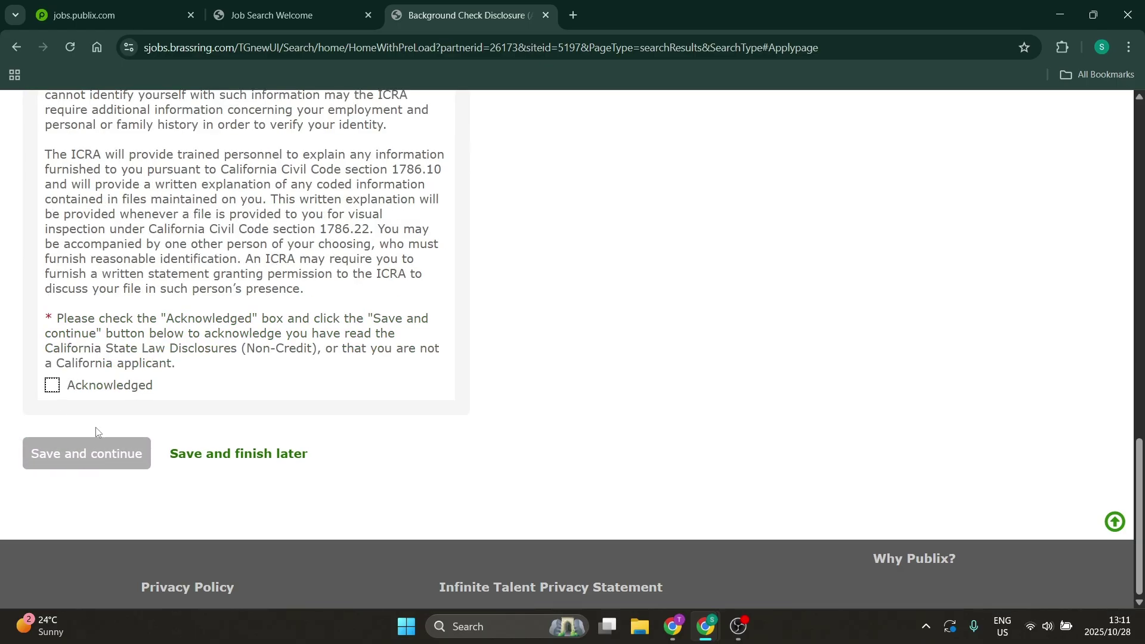
left_click(53, 388)
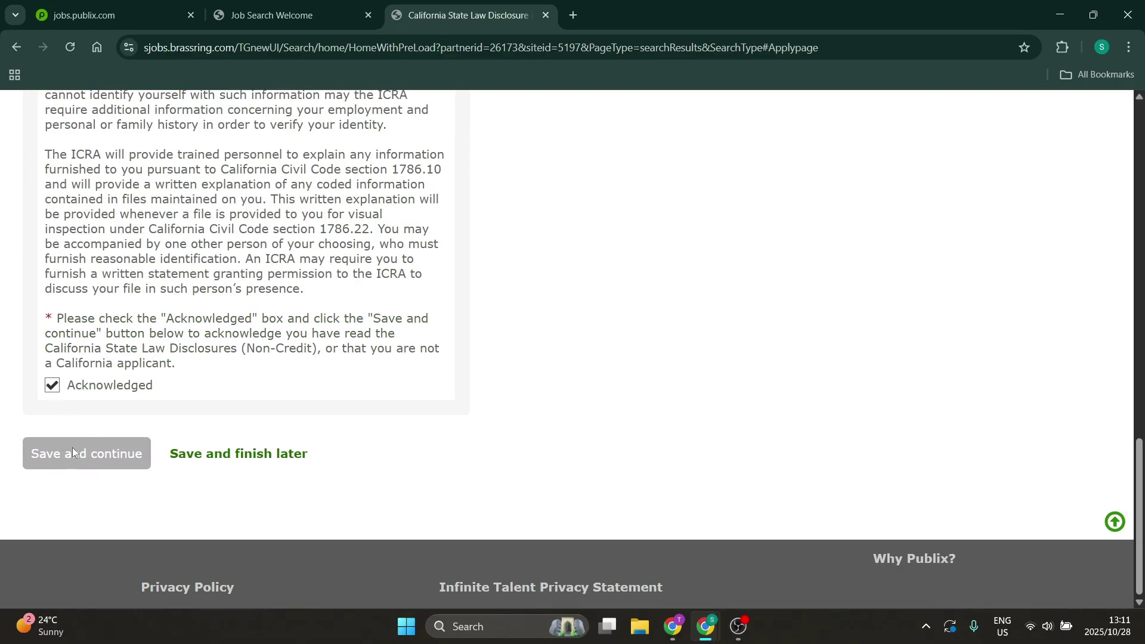
left_click(82, 467)
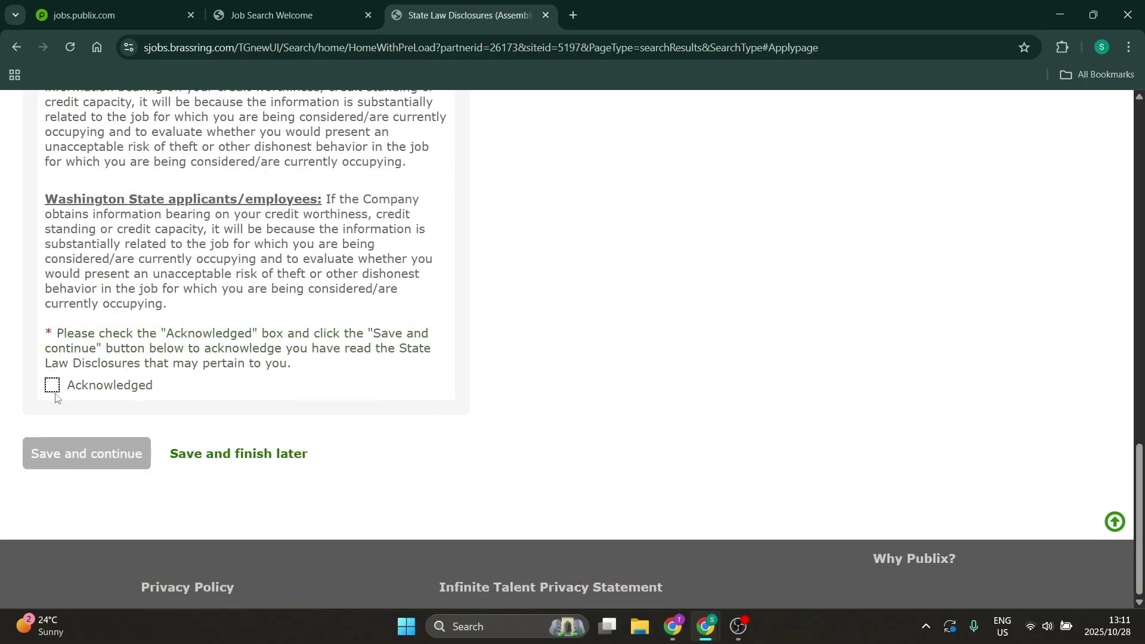
left_click(54, 394)
left_click(79, 458)
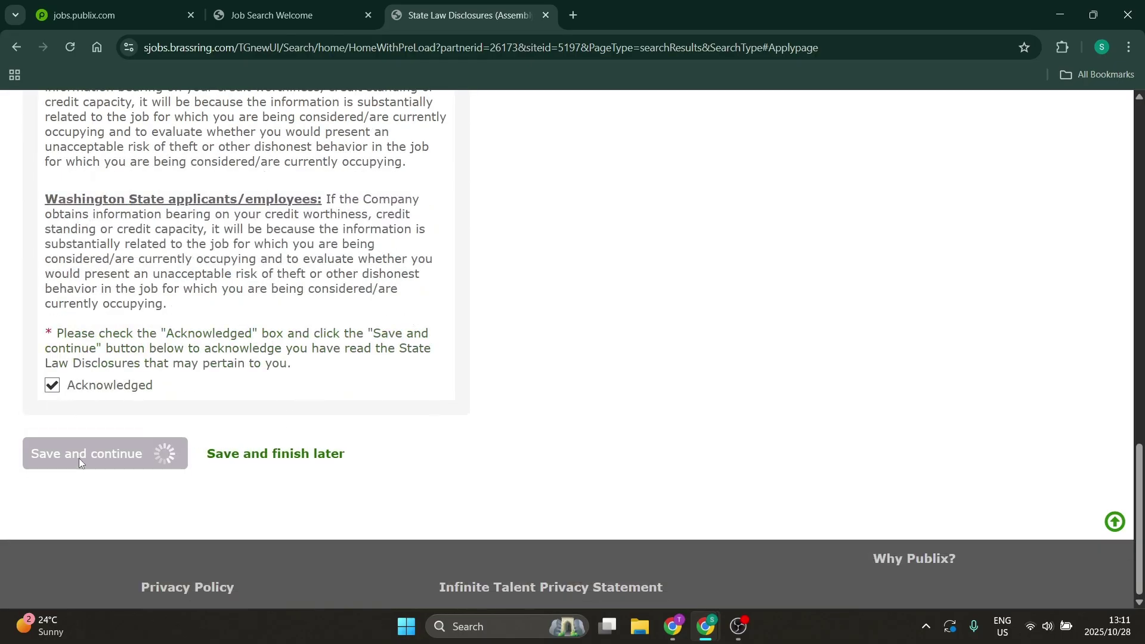
- Answer Yes to receiving a copy of the report, acknowledge the Background Check Authorization, and save and continue
left_click(54, 349)
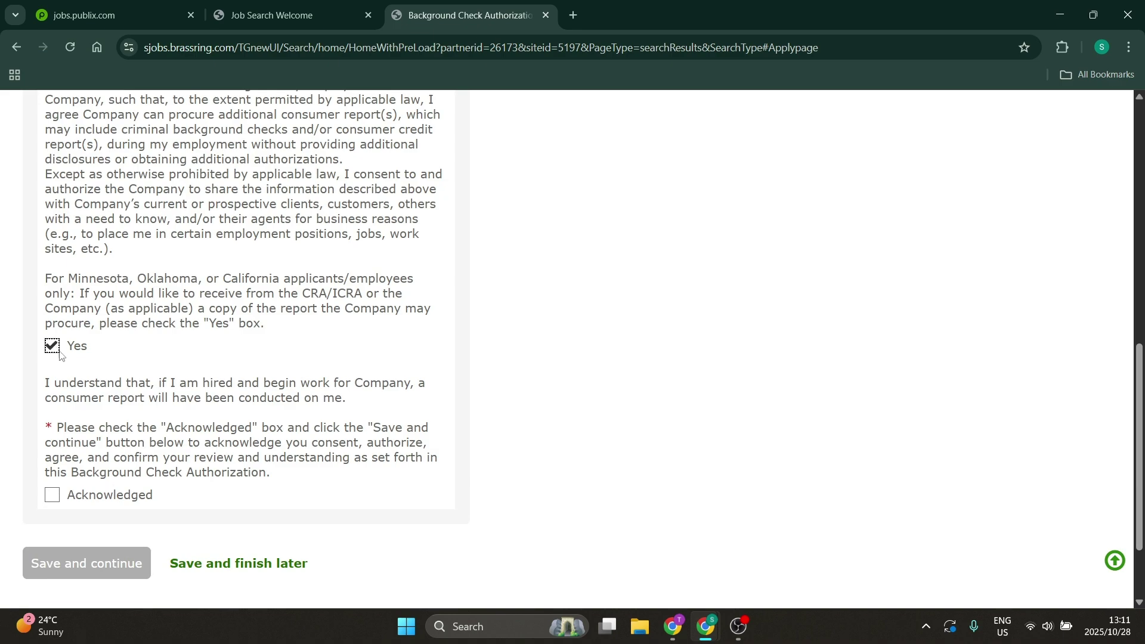
left_click(53, 495)
left_click(92, 563)
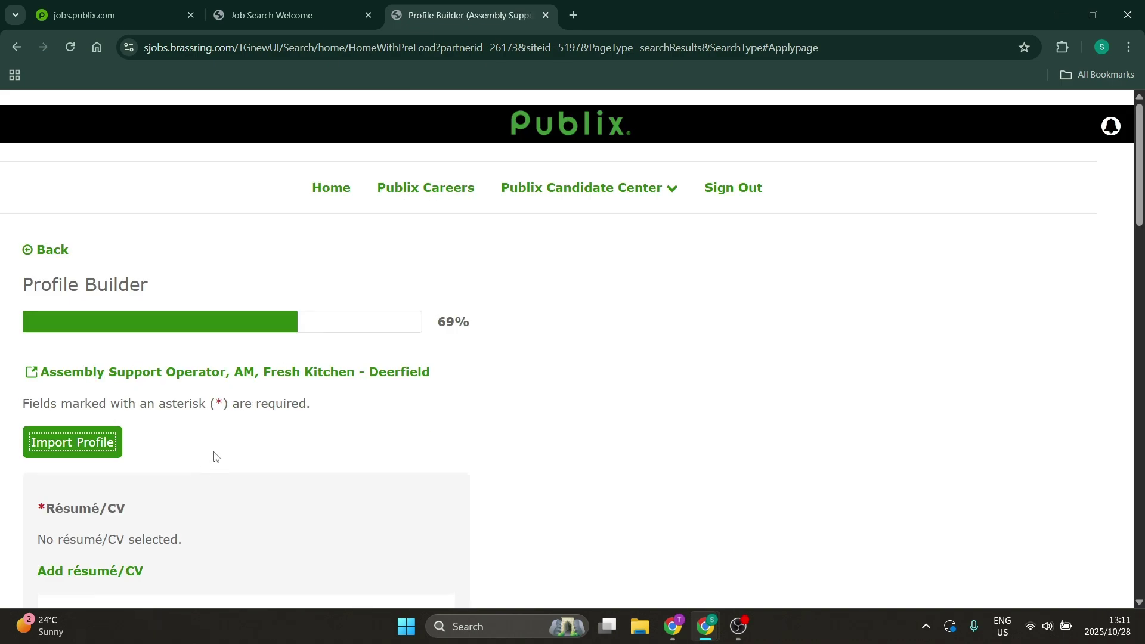
scroll(216, 464, "down", 4)
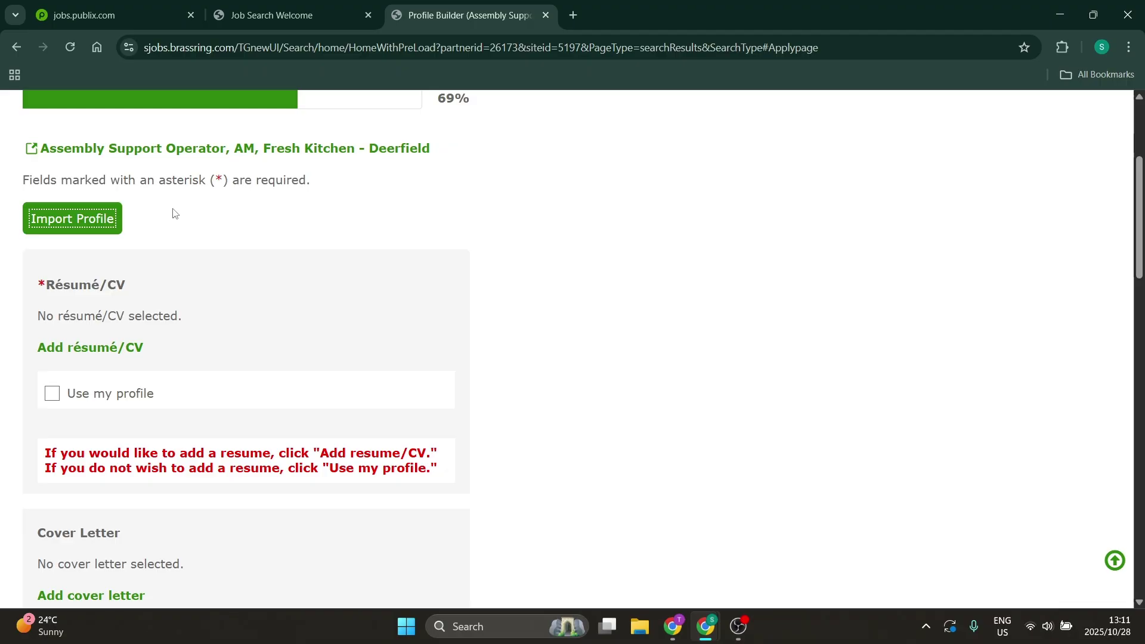
scroll(173, 213, "down", 3)
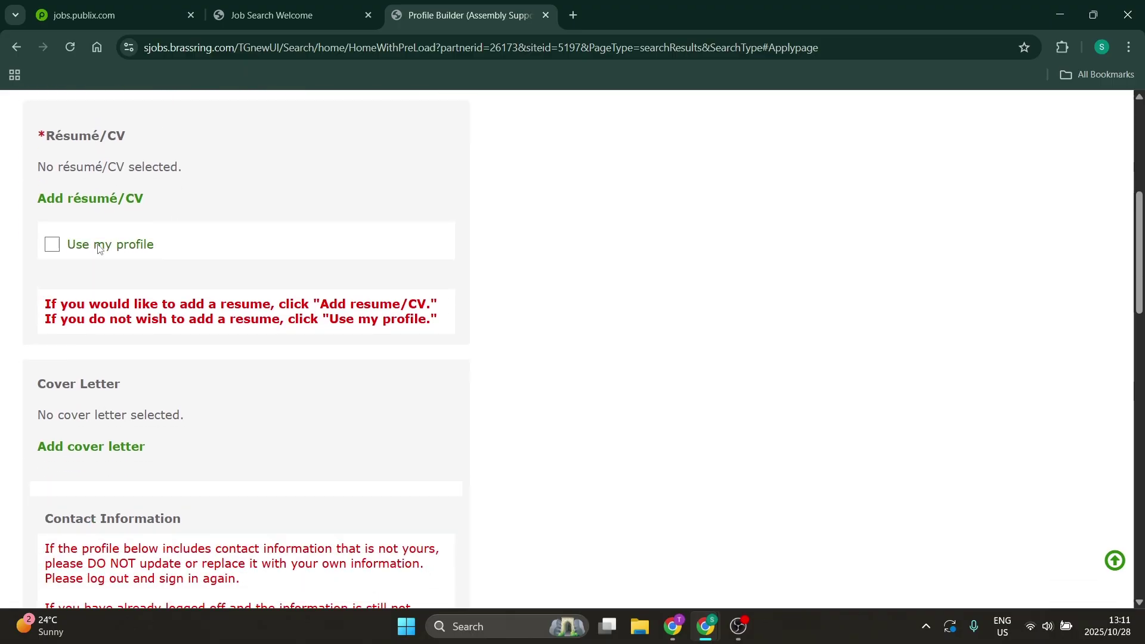
left_click(52, 246)
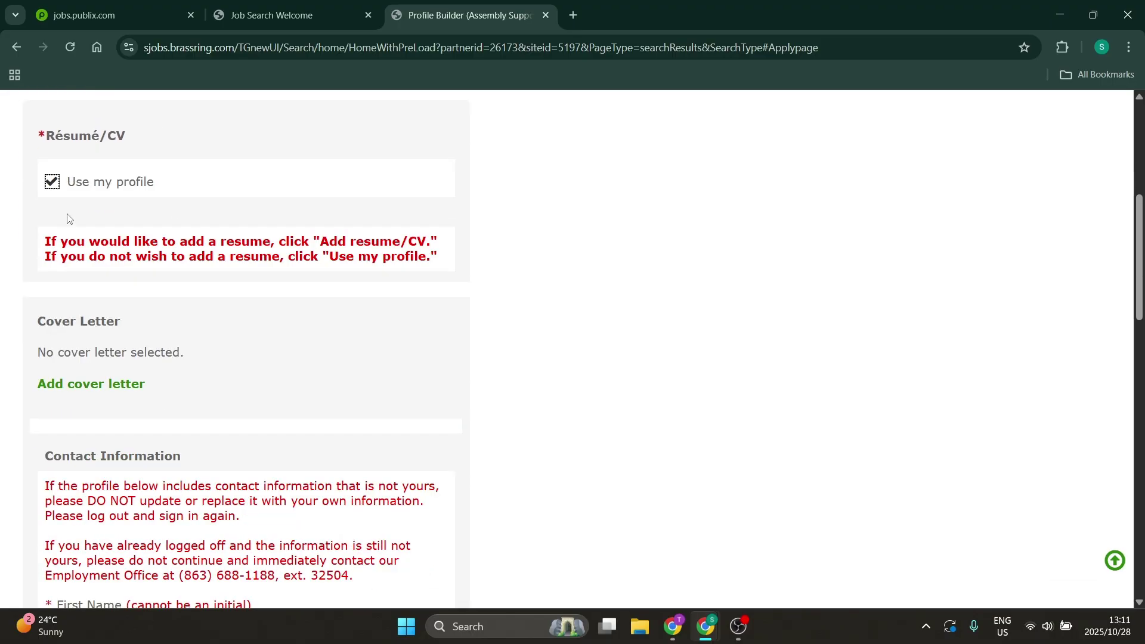
scroll(68, 219, "up", 3)
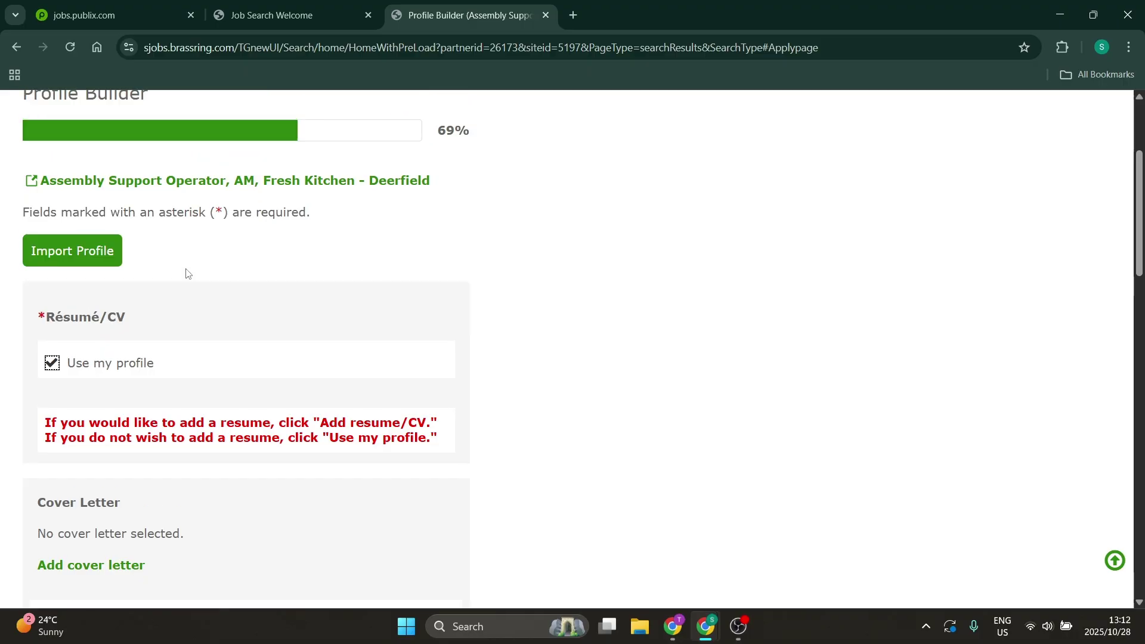
scroll(187, 273, "up", 3)
scroll(139, 291, "down", 7)
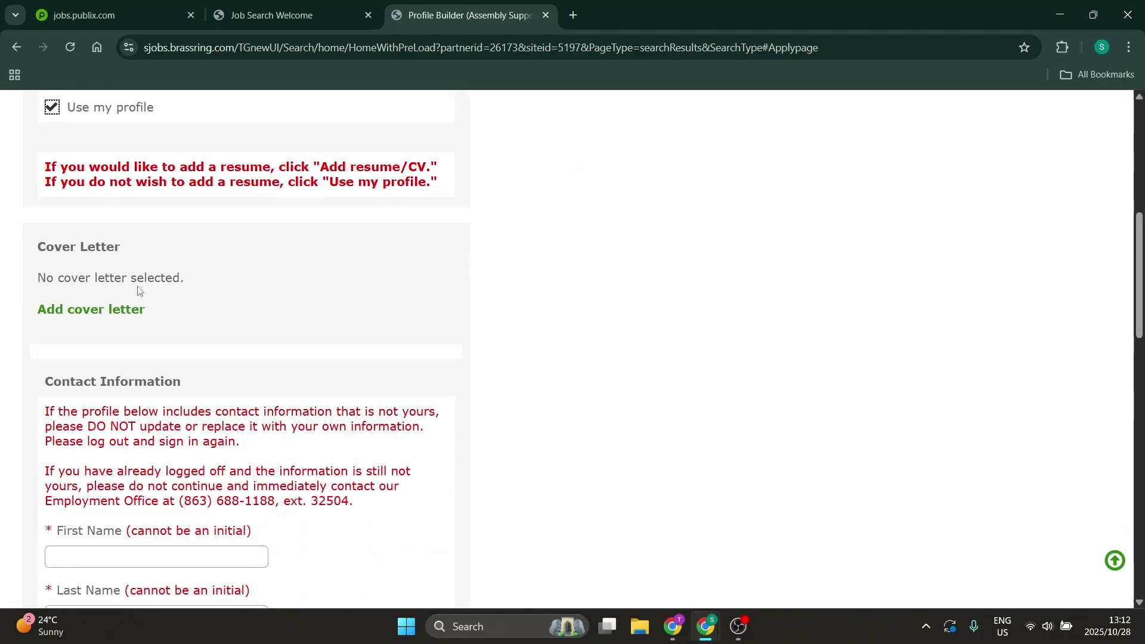
scroll(139, 291, "down", 1)
scroll(120, 286, "up", 4)
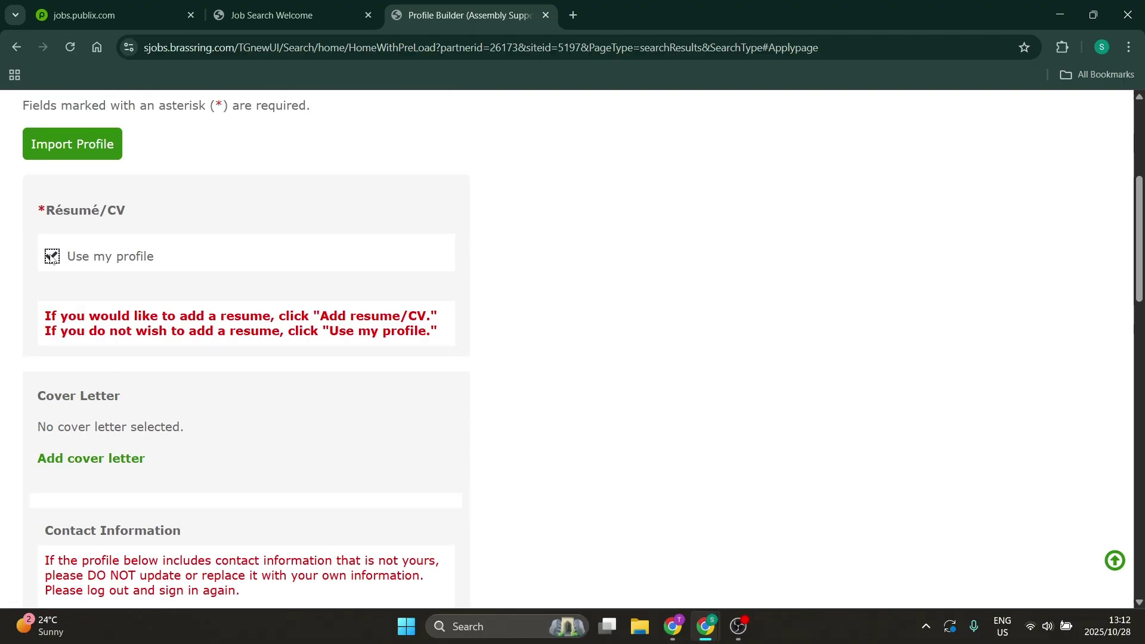
left_click(51, 255)
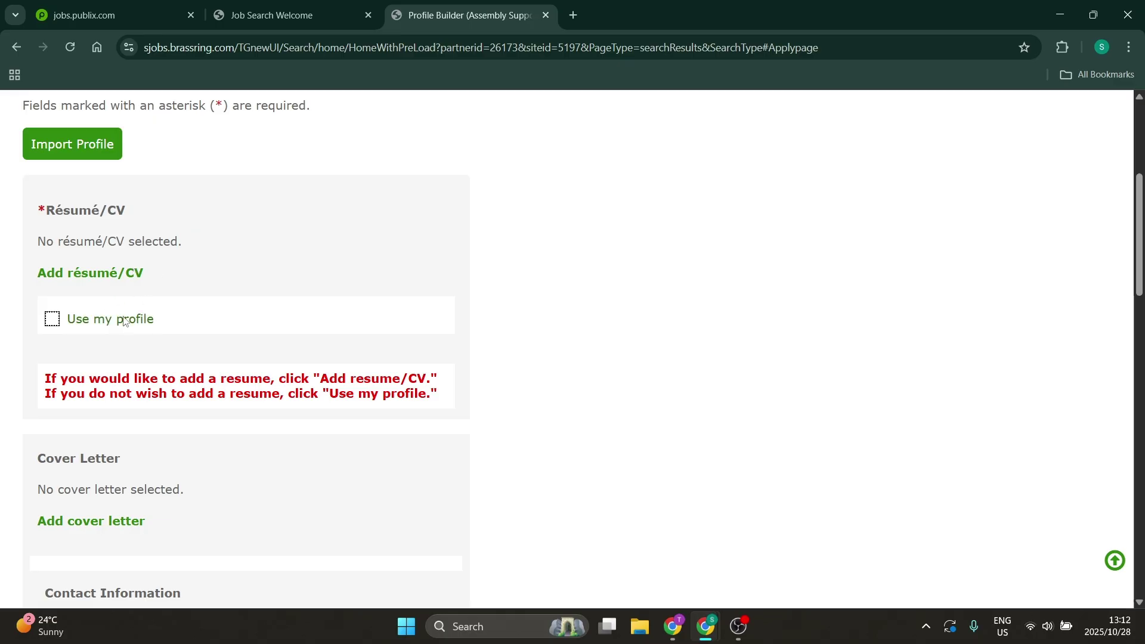
- Examine the Profile Builder form's cover letter, contact information, education history and work experience sections
scroll(124, 322, "down", 4)
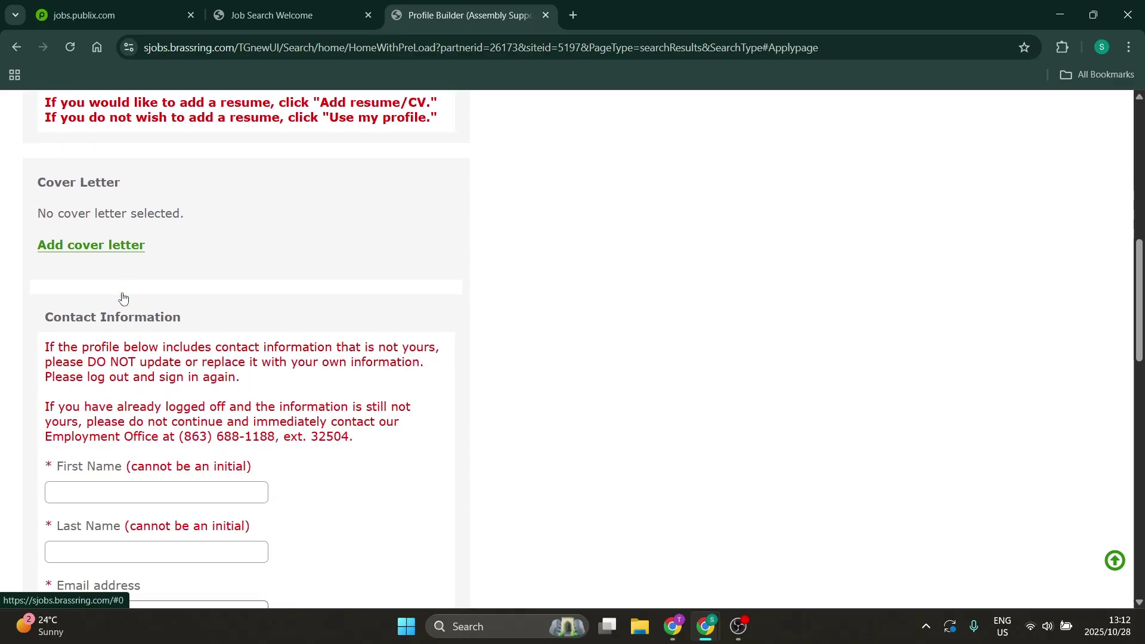
scroll(123, 298, "down", 1)
scroll(143, 289, "down", 5)
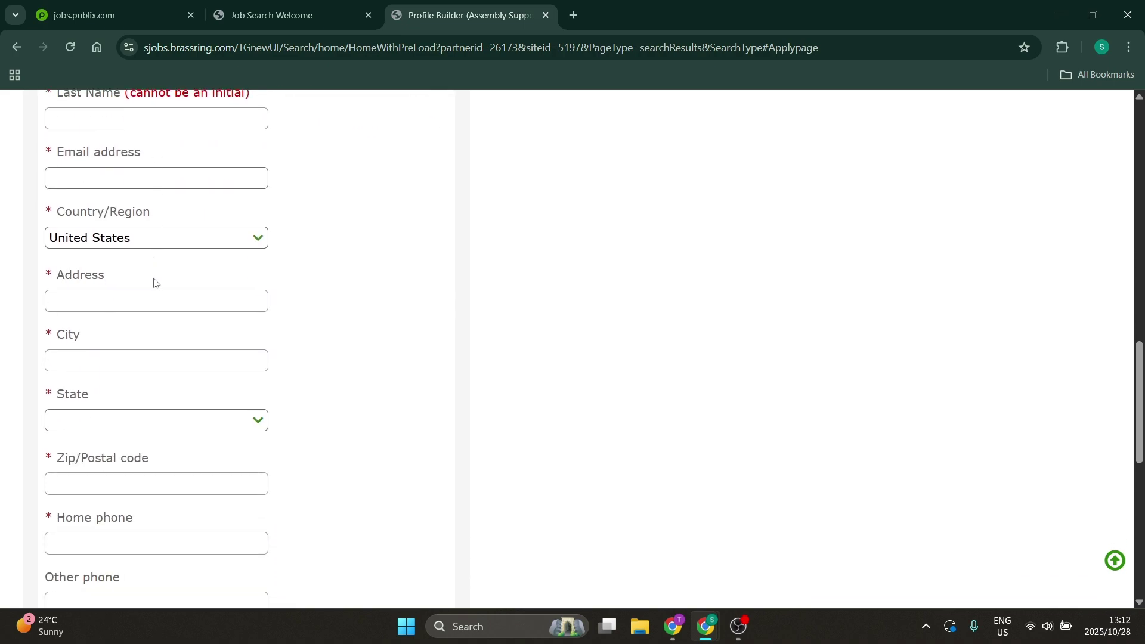
scroll(154, 280, "down", 4)
scroll(154, 310, "up", 8)
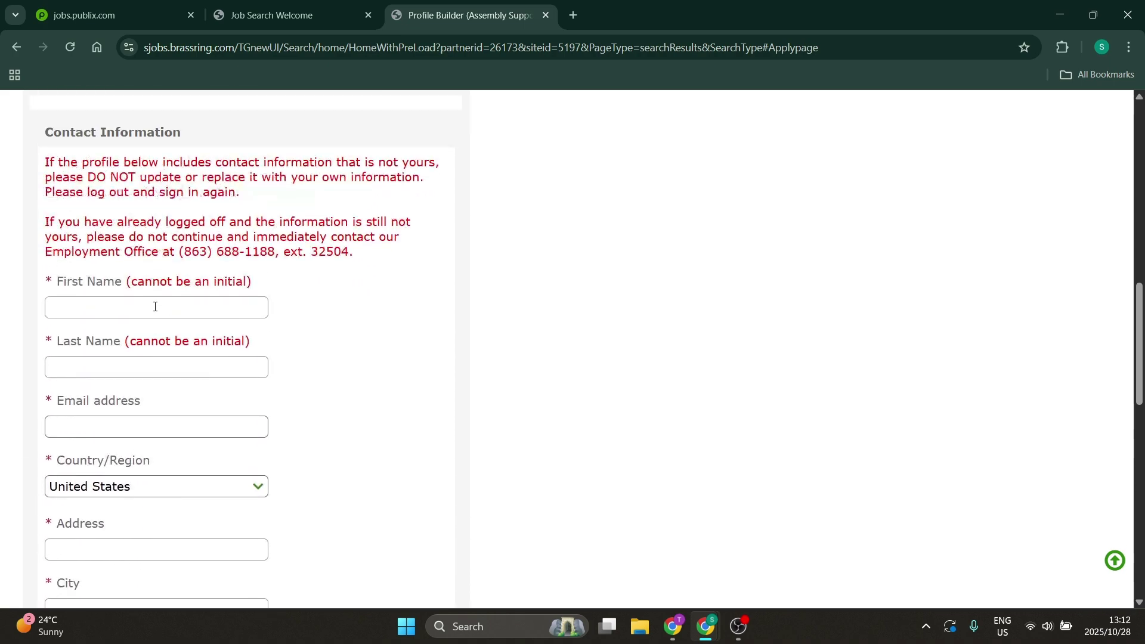
scroll(154, 307, "down", 8)
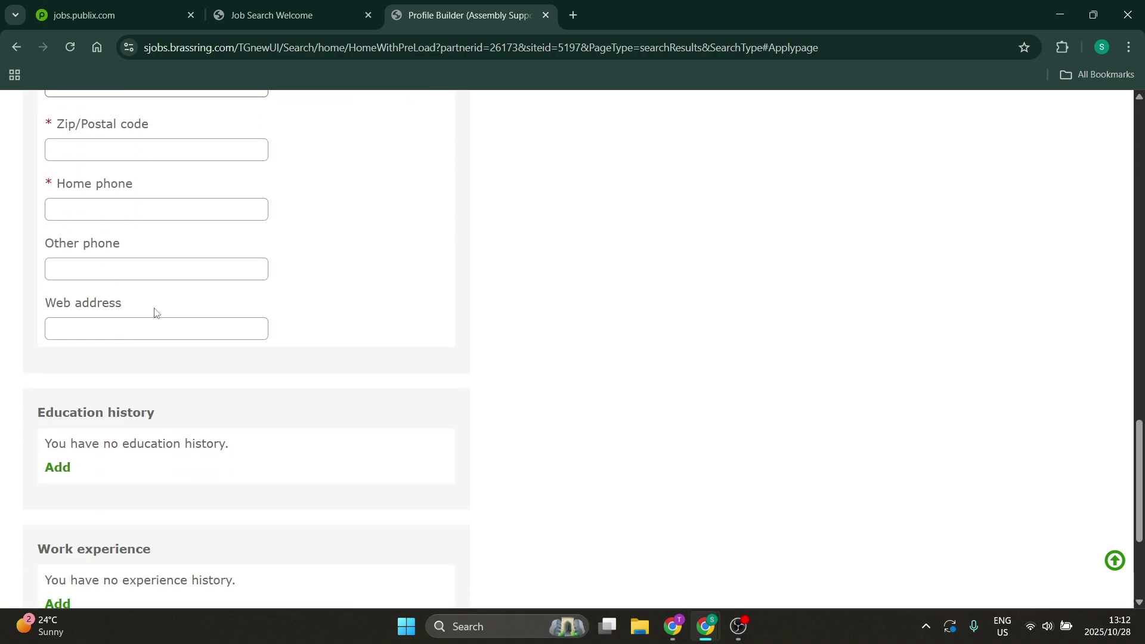
scroll(154, 316, "down", 3)
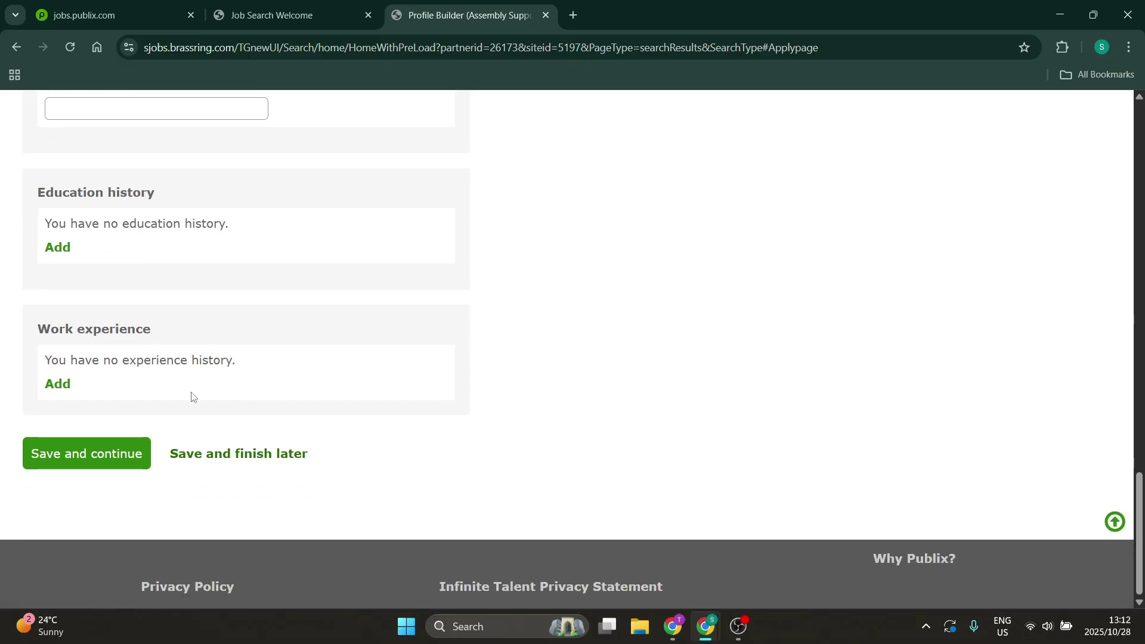
left_click(74, 464)
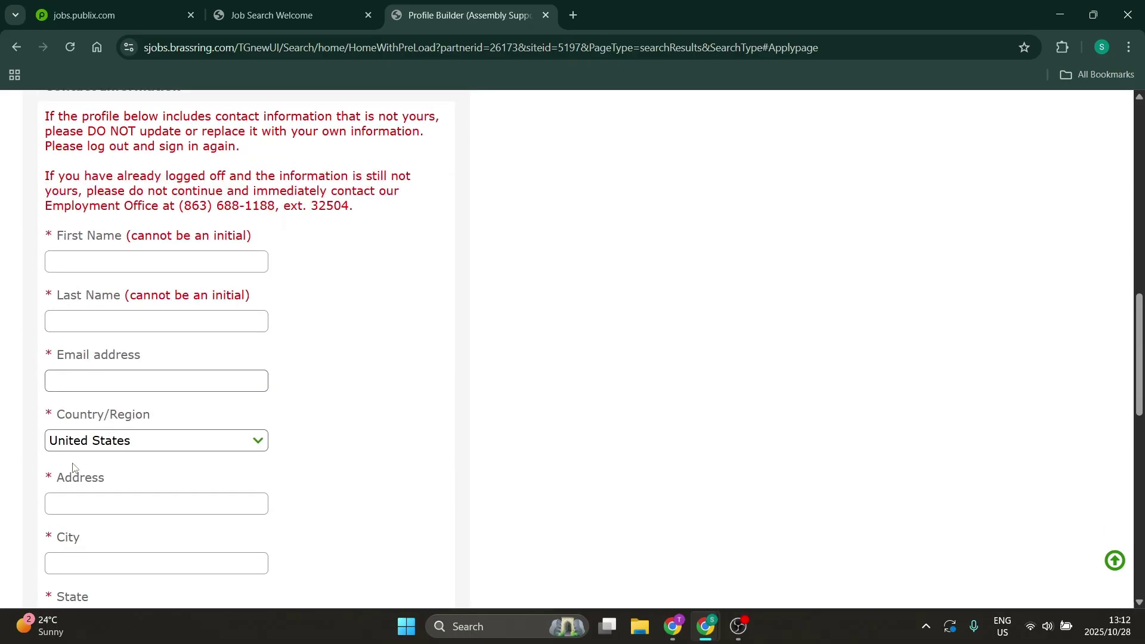
scroll(73, 469, "up", 5)
scroll(95, 436, "down", 1)
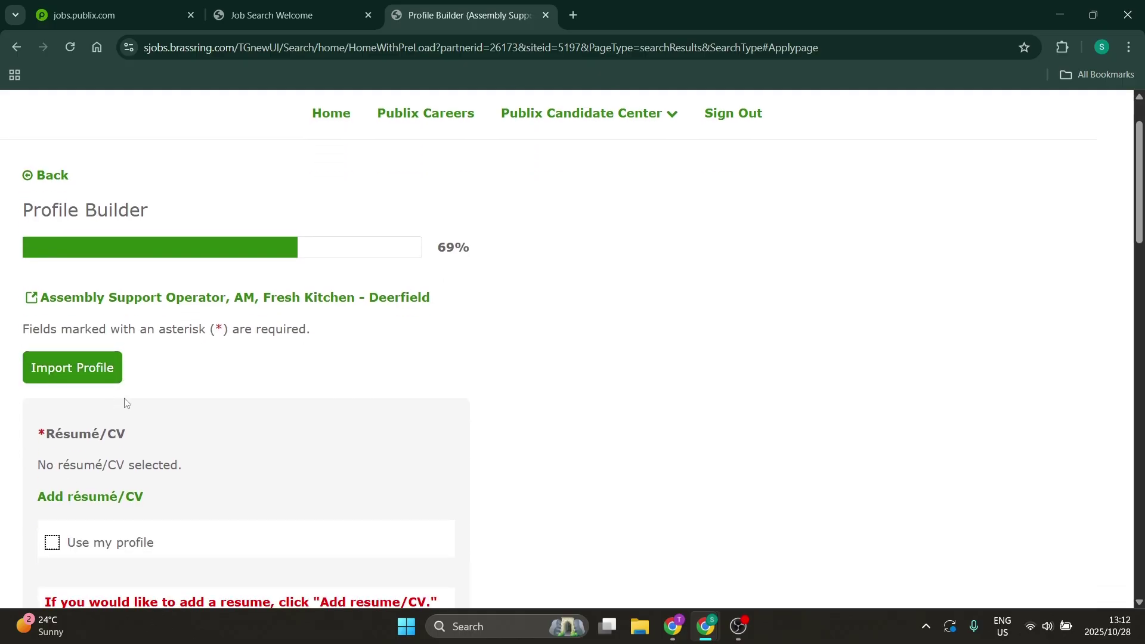